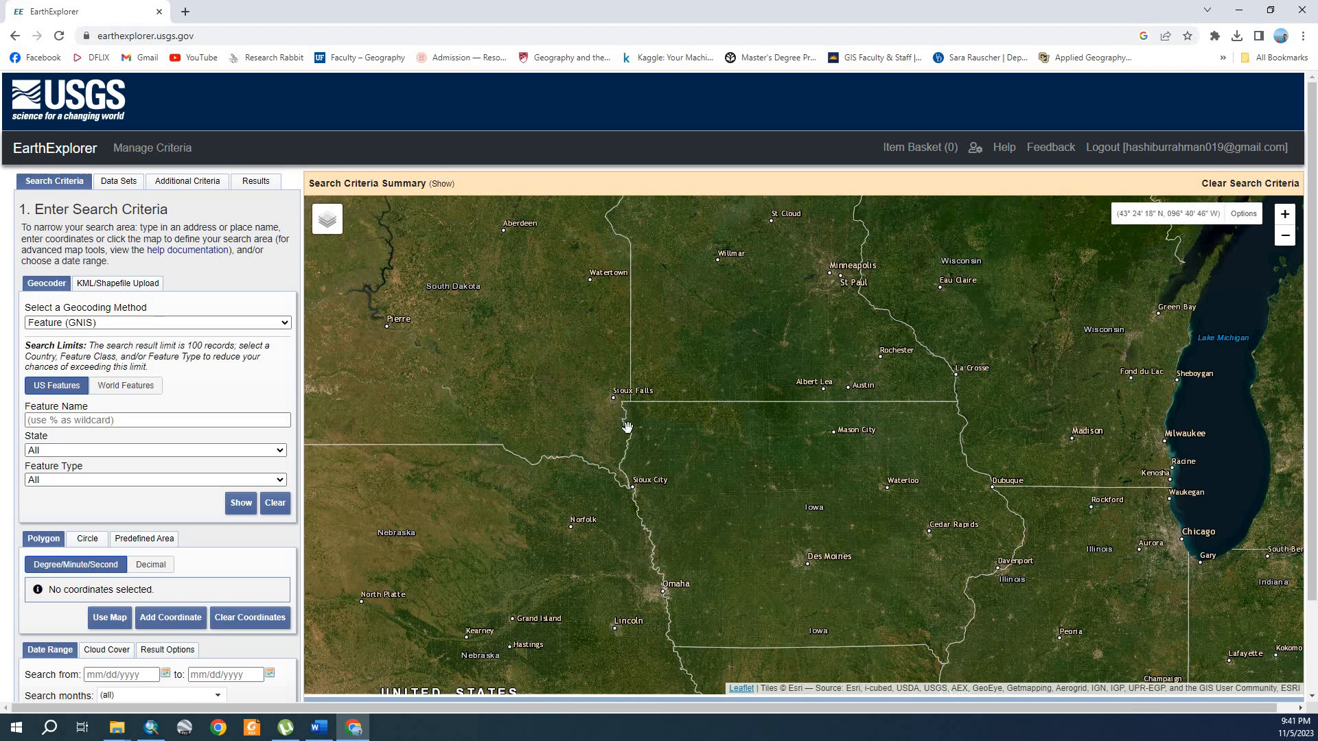
{"action": "left_click", "coordinate": [614, 396]}
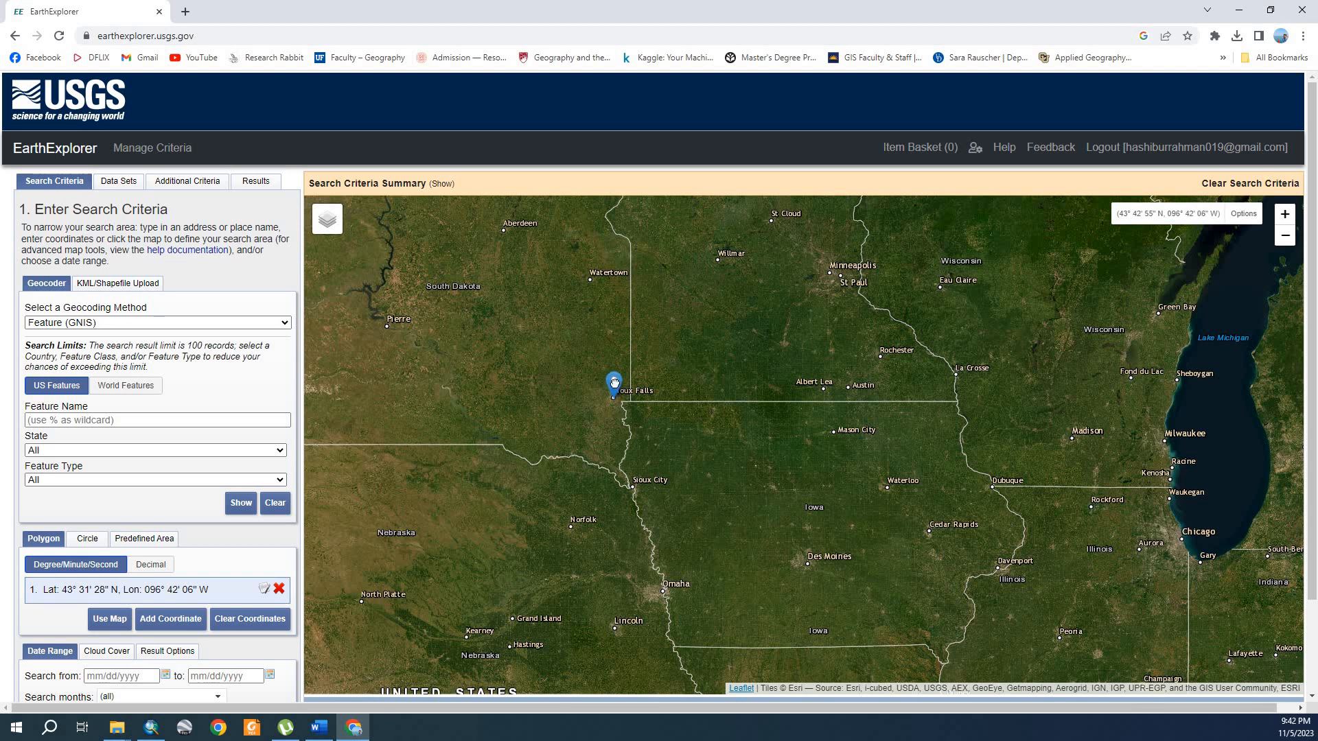
{"action": "left_click_drag", "start_coordinate": [614, 383], "coordinate": [613, 382]}
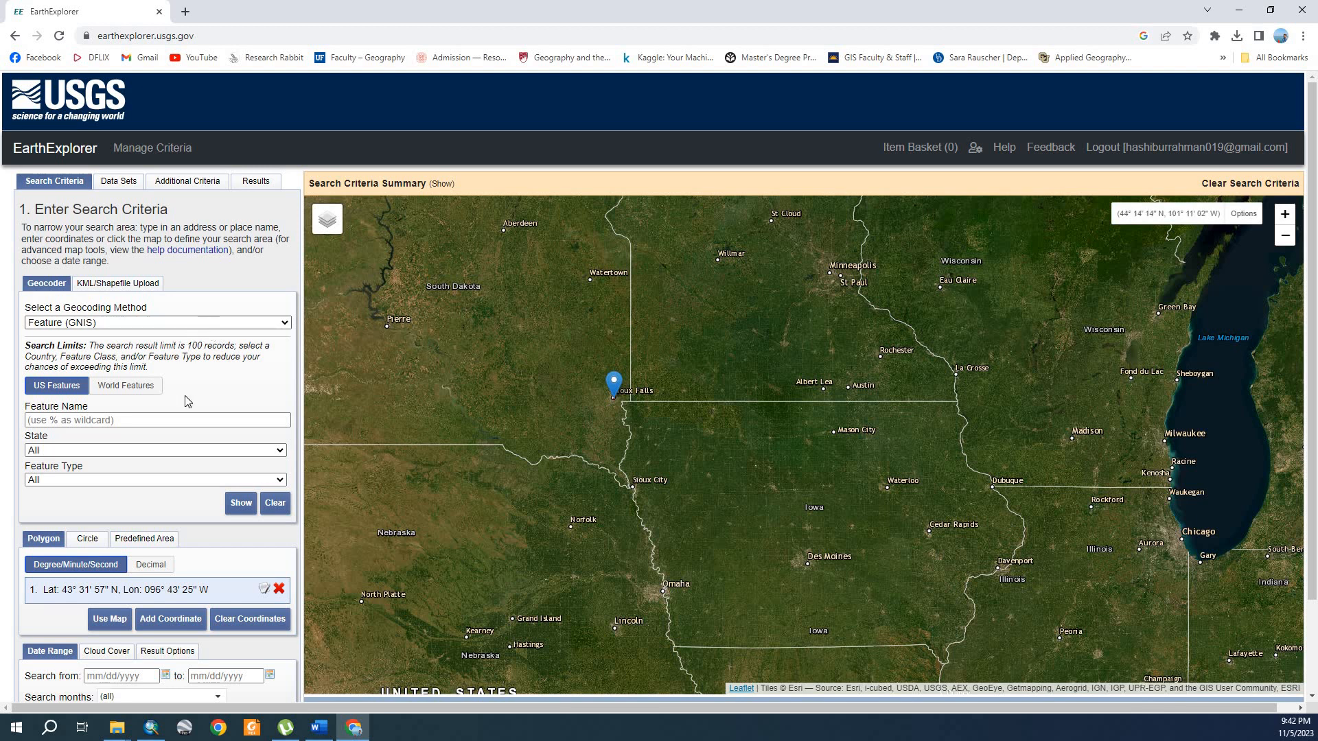
{"action": "scroll", "coordinate": [131, 467], "scroll_direction": "down", "scroll_amount": 2}
{"action": "scroll", "coordinate": [132, 469], "scroll_direction": "down", "scroll_amount": 1}
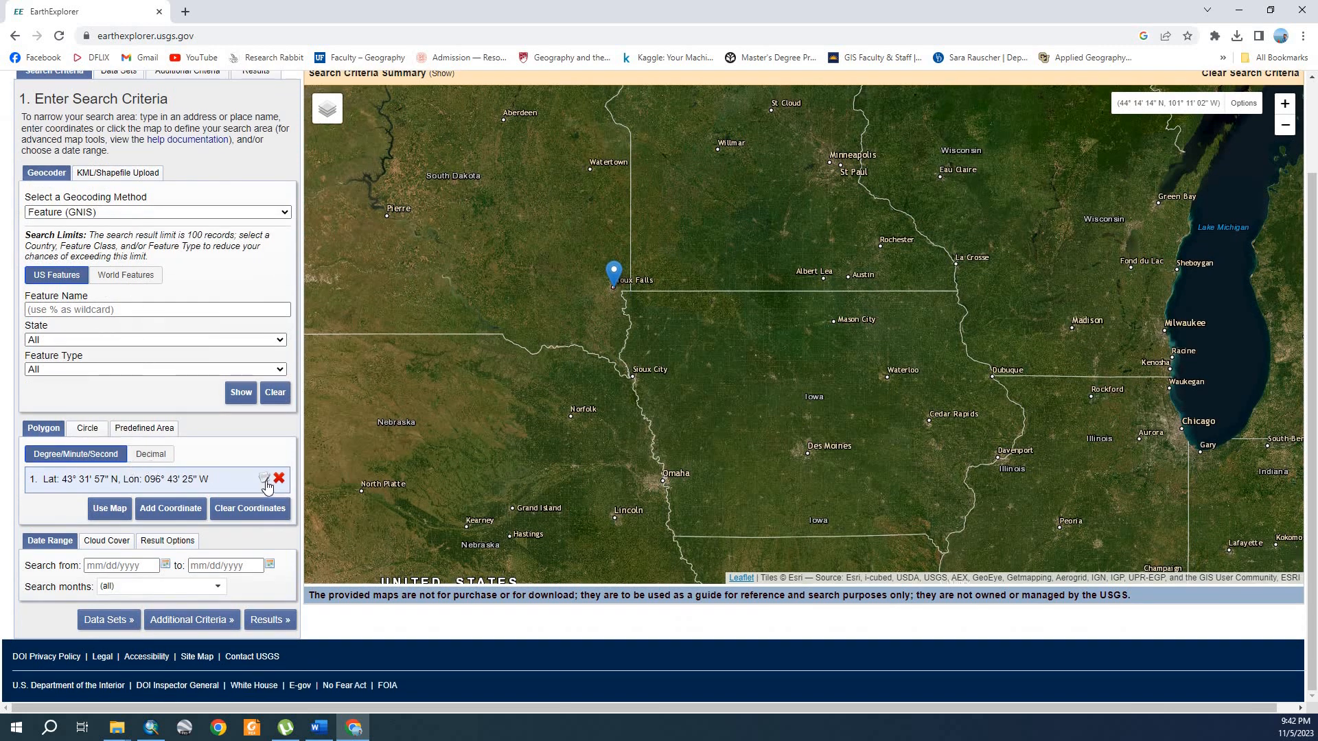
{"action": "left_click", "coordinate": [278, 480]}
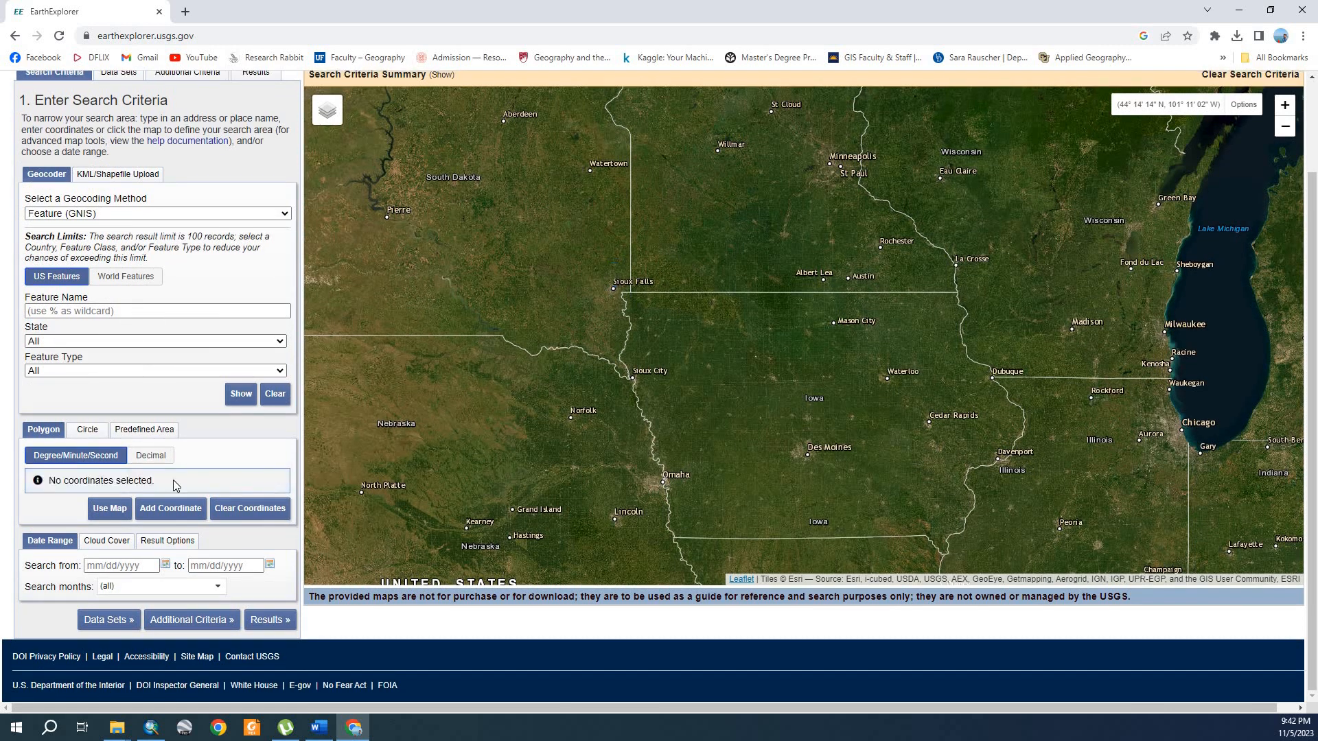
Step: Mark Sioux Falls on the map as the search location and set the date range from 01/01/2021 to 01/01/2022
{"action": "left_click", "coordinate": [615, 287]}
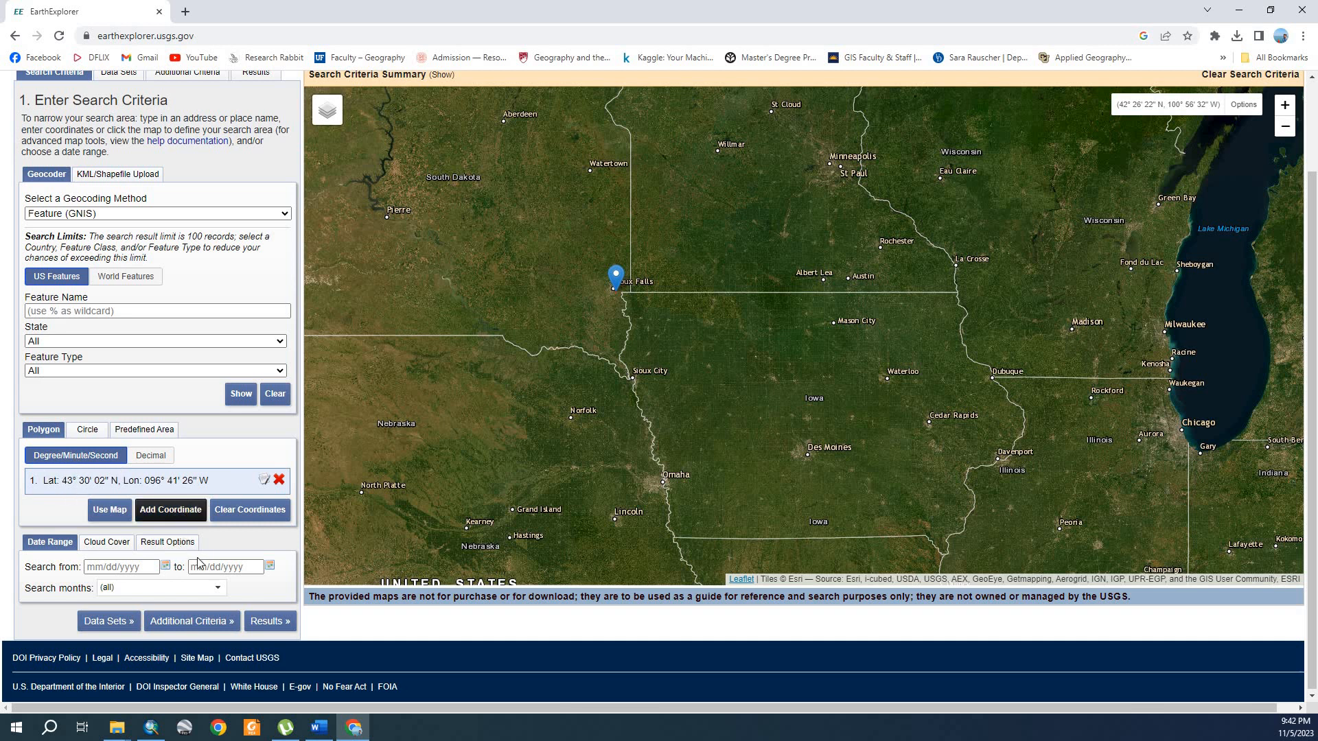
{"action": "left_click", "coordinate": [128, 572]}
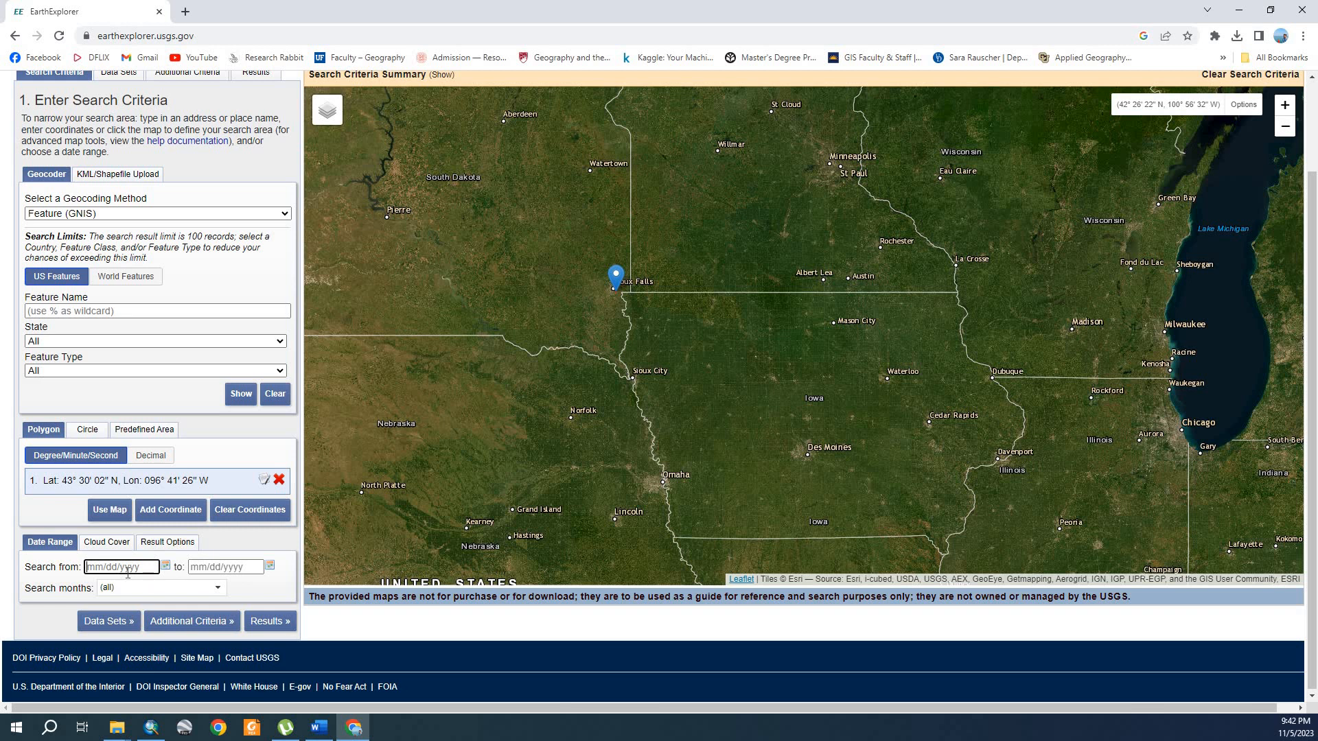
{"action": "type", "text": "01/01"}
{"action": "type", "text": "/2021"}
{"action": "left_click", "coordinate": [199, 564]}
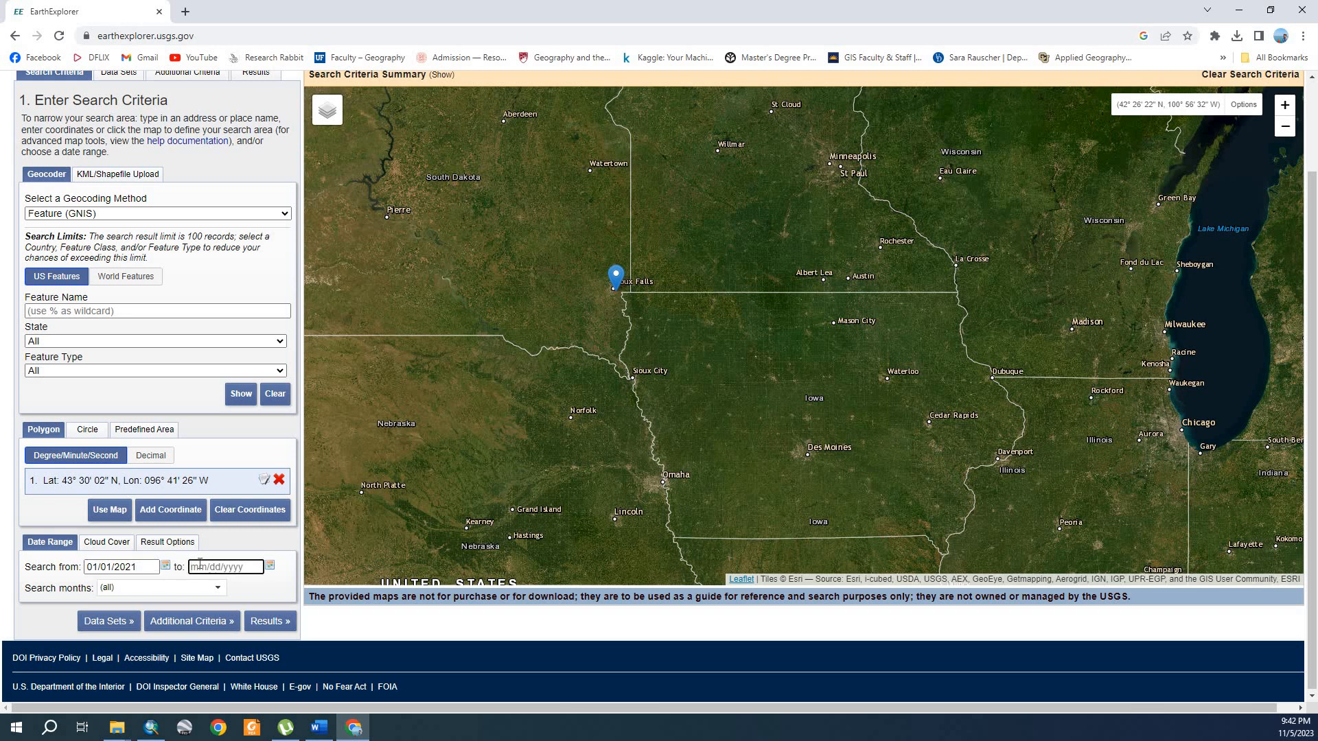
{"action": "type", "text": "01/01/2022"}
{"action": "left_click", "coordinate": [76, 628]}
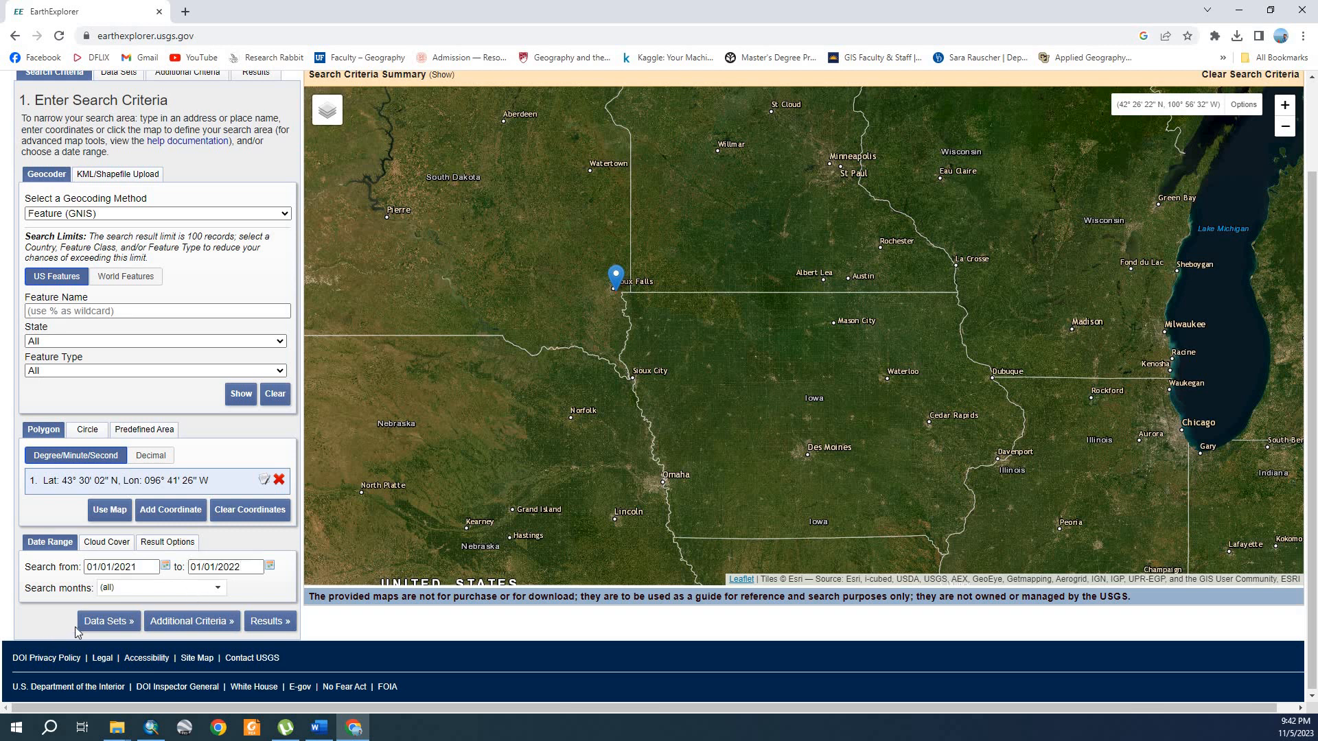
{"action": "left_click", "coordinate": [218, 591]}
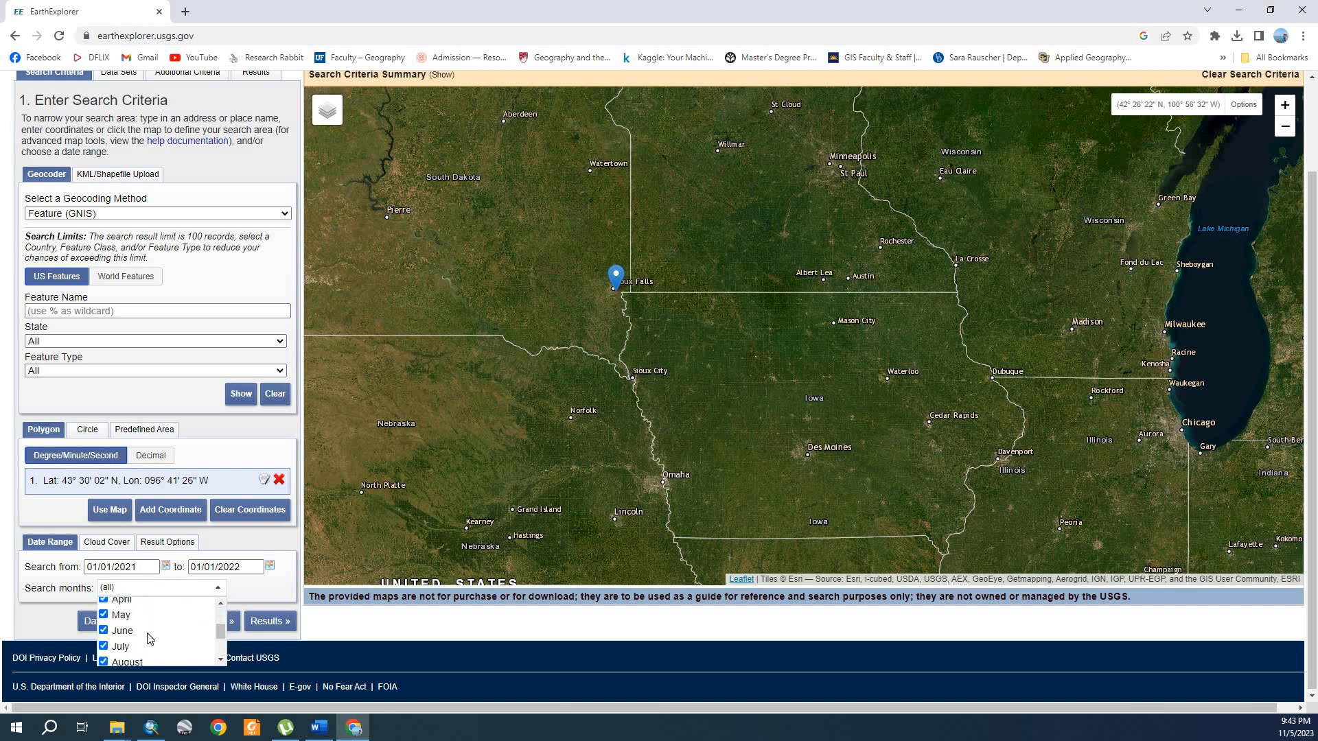
{"action": "left_click", "coordinate": [219, 588]}
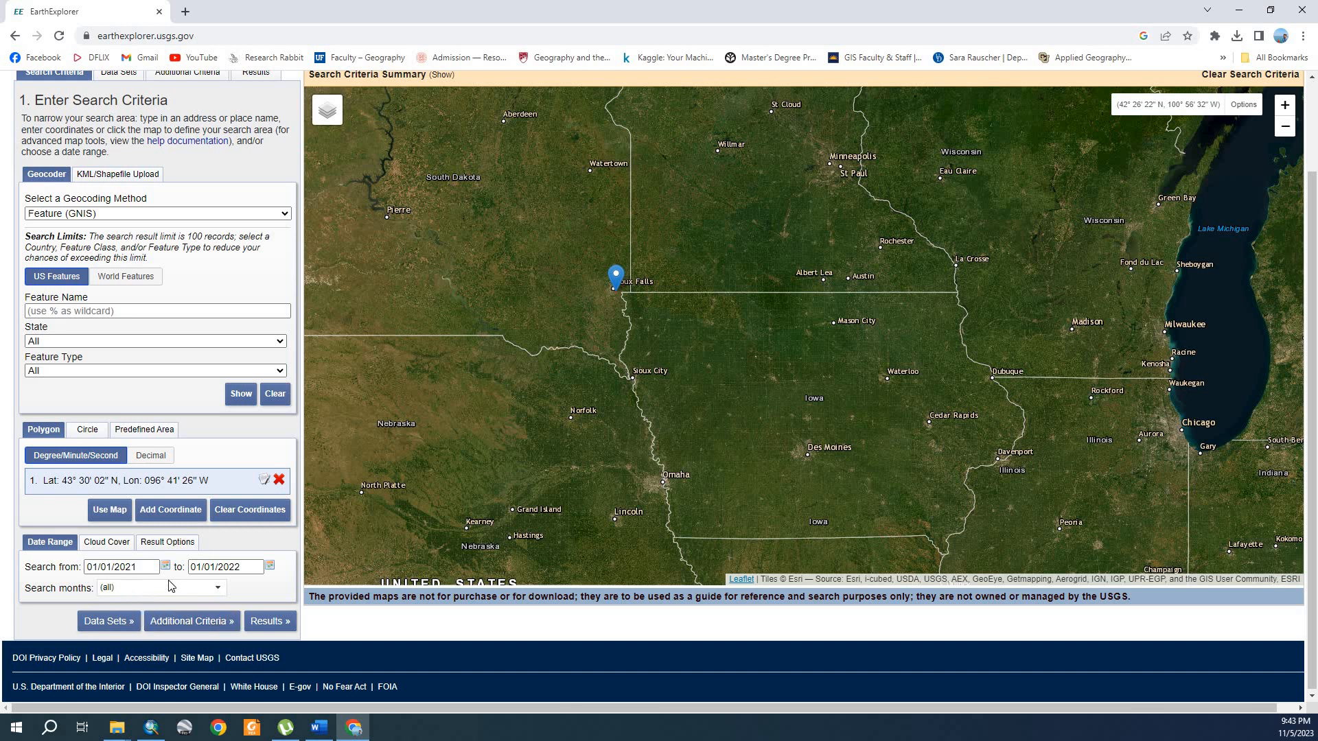
Step: Go to the data set selection, deselect Landsat 8-9 OLI/TIRS C2 L2 and collapse the Landsat category
{"action": "scroll", "coordinate": [171, 585], "scroll_direction": "up", "scroll_amount": 1}
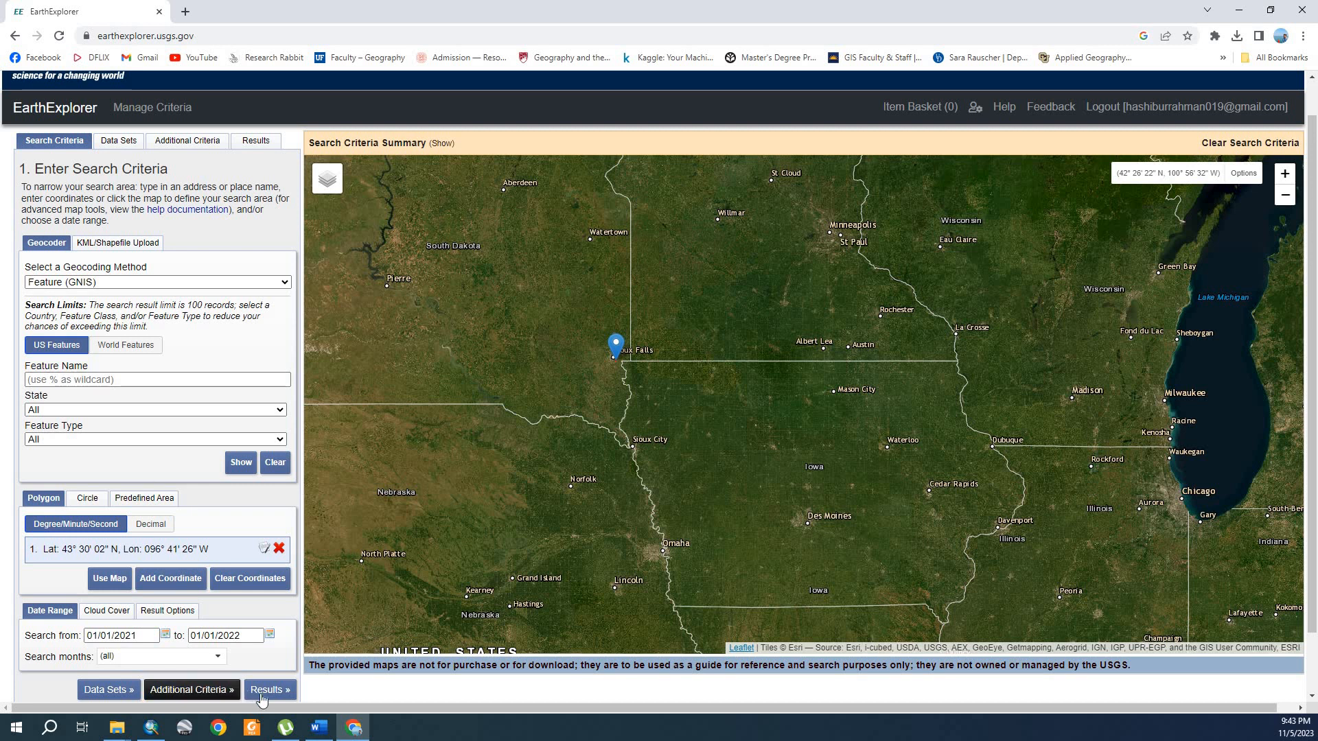
{"action": "left_click", "coordinate": [120, 141]}
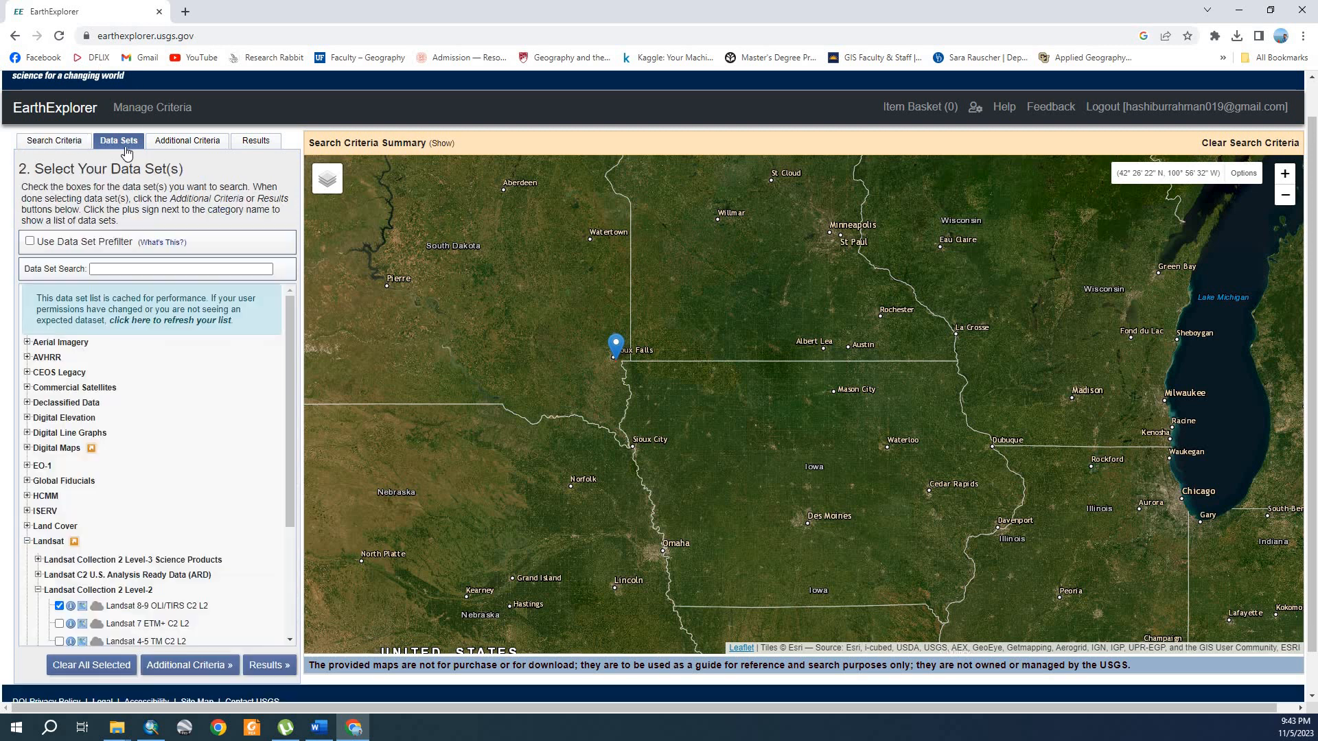
{"action": "left_click", "coordinate": [59, 605]}
{"action": "left_click", "coordinate": [38, 591]}
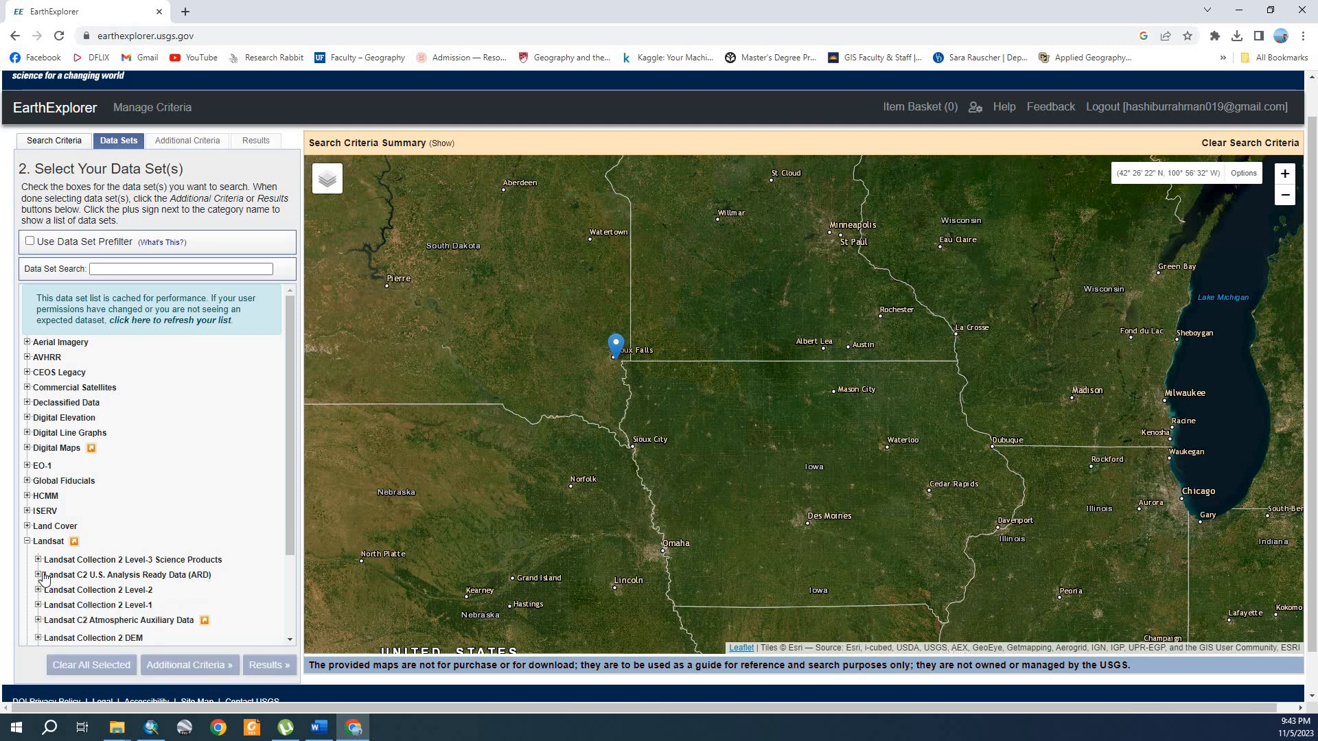
{"action": "left_click", "coordinate": [28, 542]}
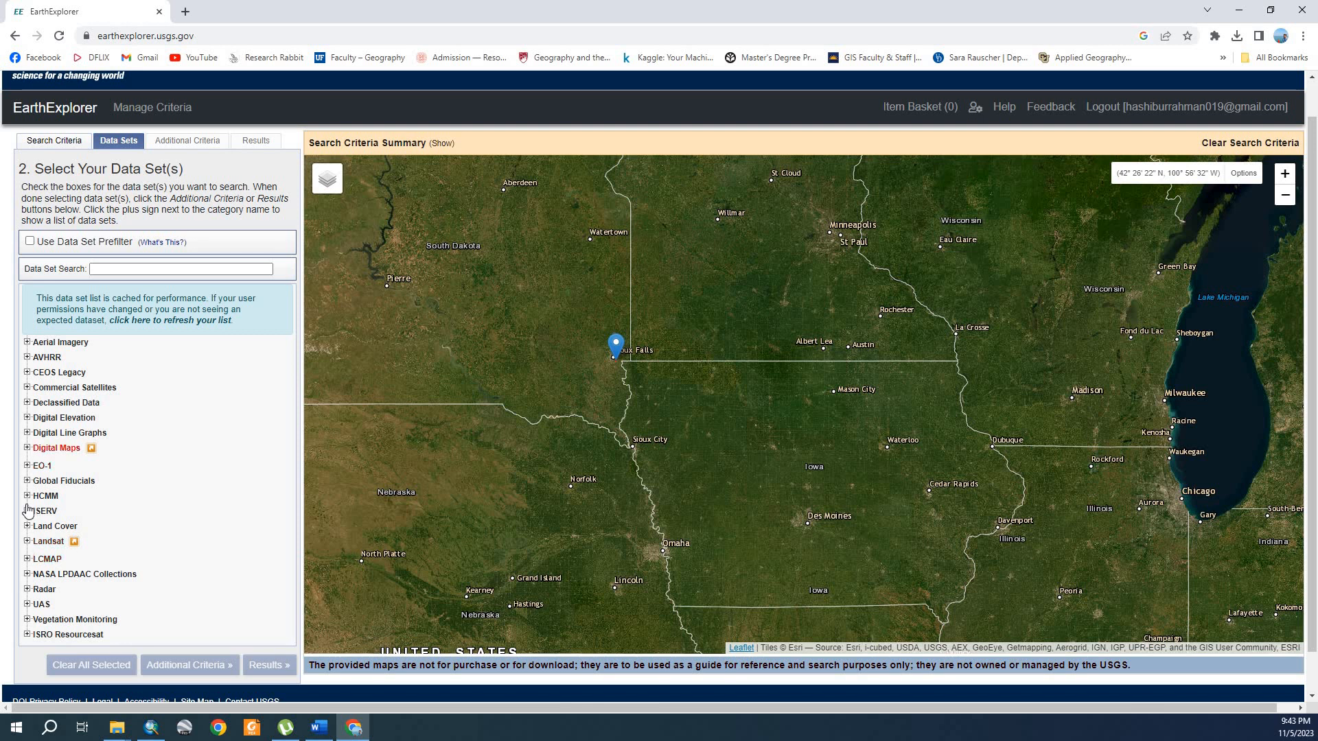
Step: Select the Landsat 8-9 OLI/TIRS C2 L2 data set under Landsat Collection 2 Level-2 and run the search
{"action": "left_click", "coordinate": [27, 541]}
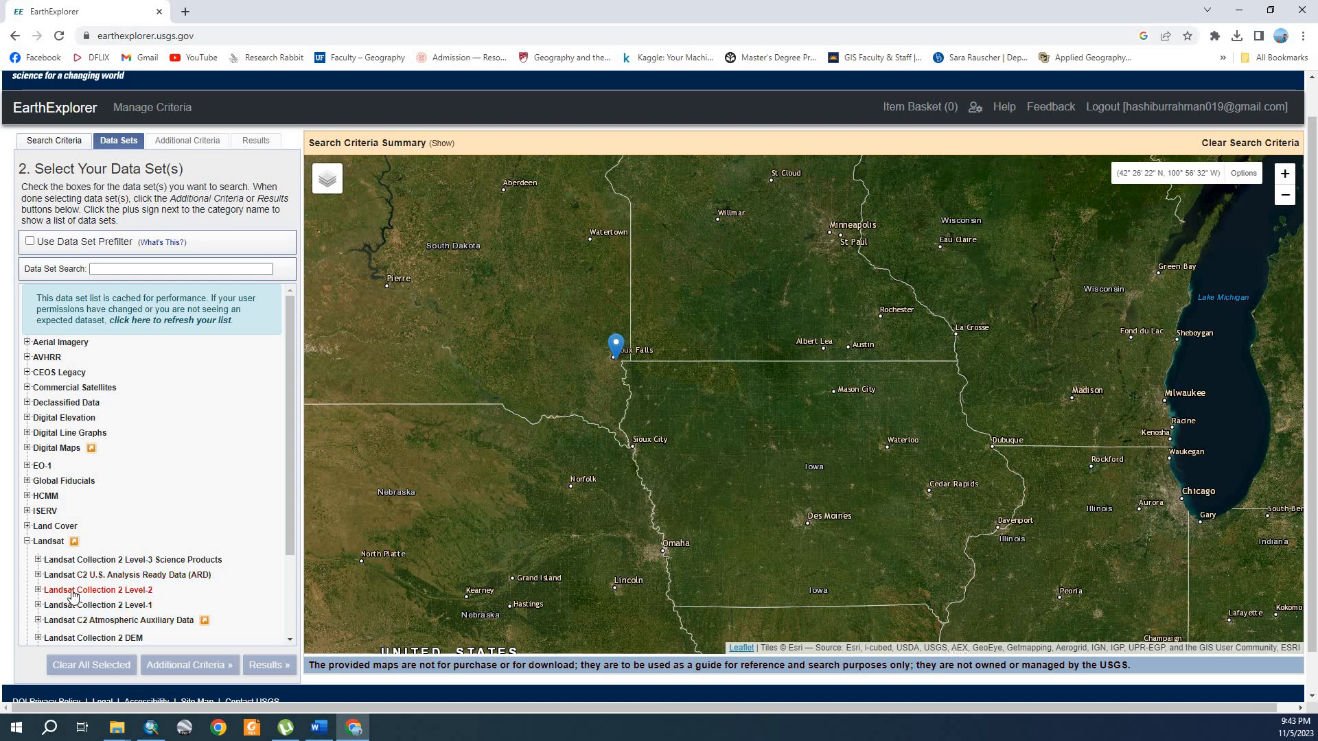
{"action": "left_click", "coordinate": [39, 591]}
{"action": "scroll", "coordinate": [172, 590], "scroll_direction": "down", "scroll_amount": 2}
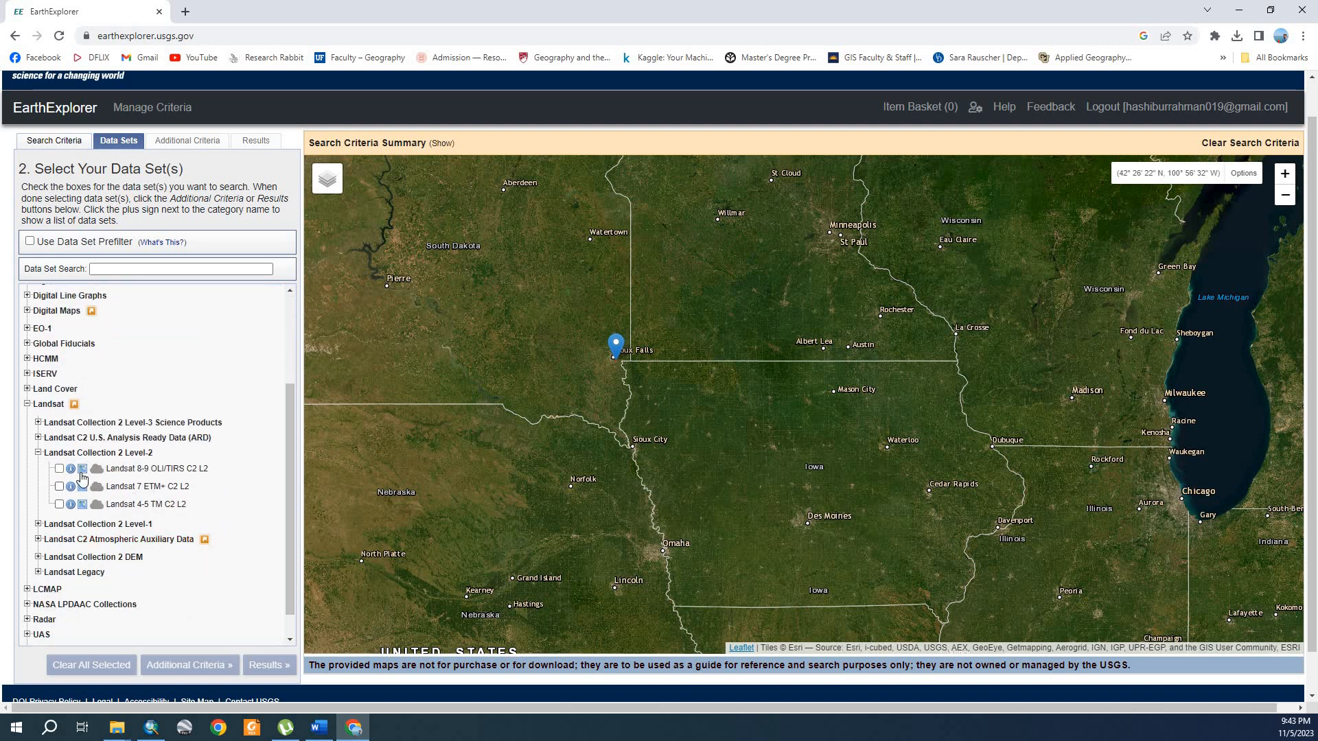
{"action": "left_click", "coordinate": [59, 469]}
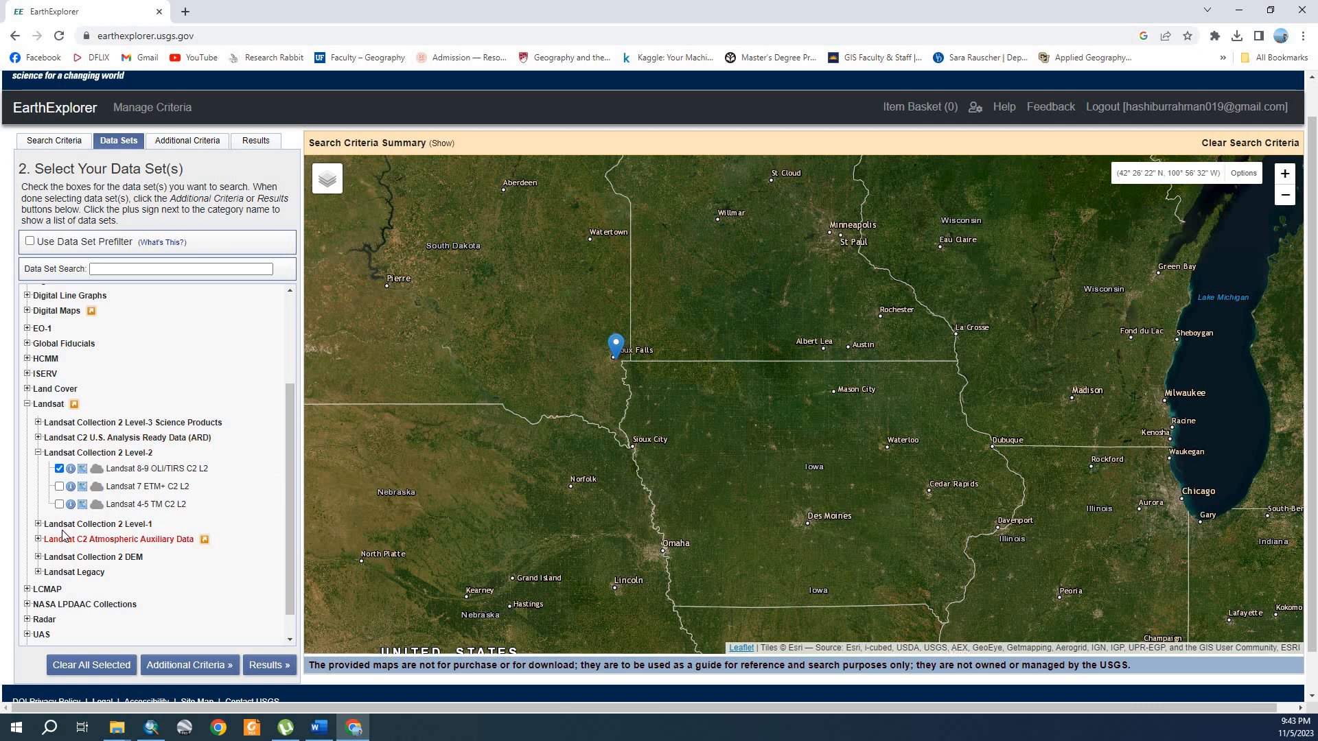
{"action": "left_click", "coordinate": [266, 667]}
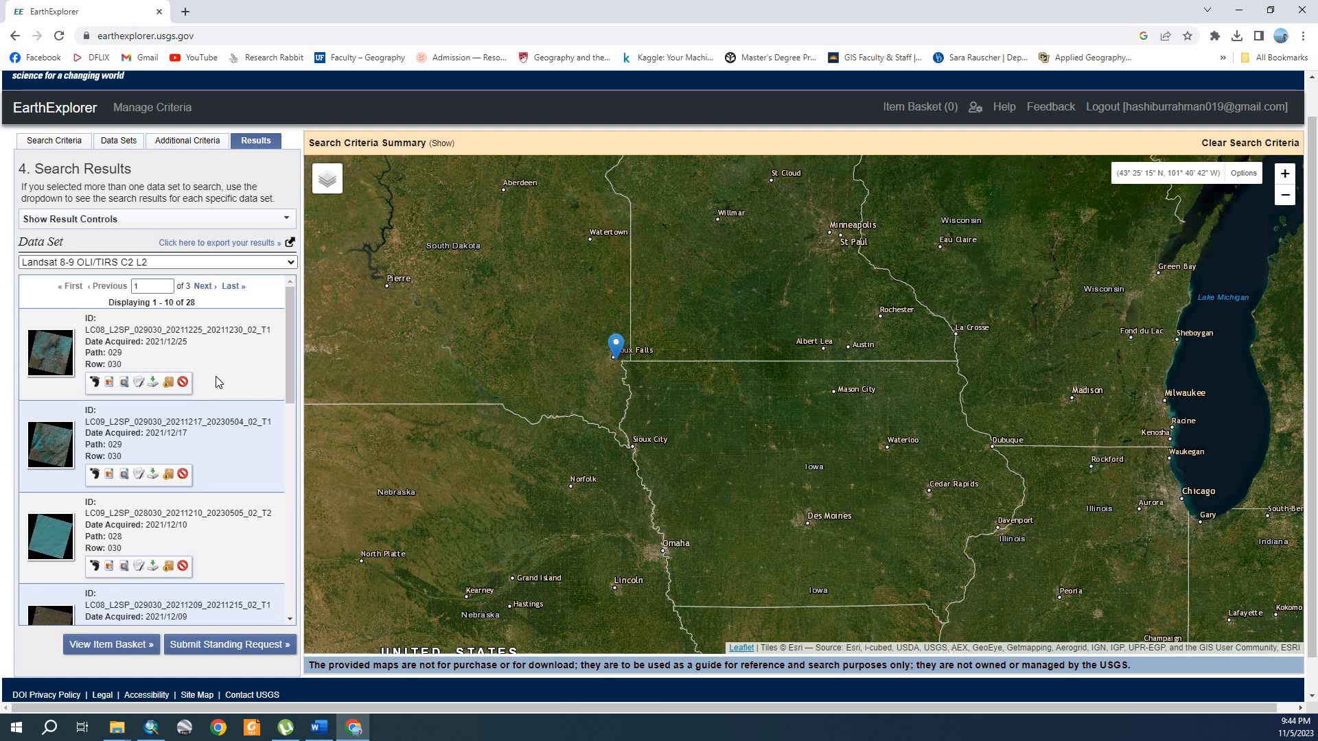
Step: Review the files offered in the Level-2 product bundle of the scene acquired 2021/12/25, and close its download options
{"action": "scroll", "coordinate": [215, 376], "scroll_direction": "down", "scroll_amount": 1}
{"action": "scroll", "coordinate": [215, 376], "scroll_direction": "up", "scroll_amount": 1}
{"action": "left_click", "coordinate": [155, 386]}
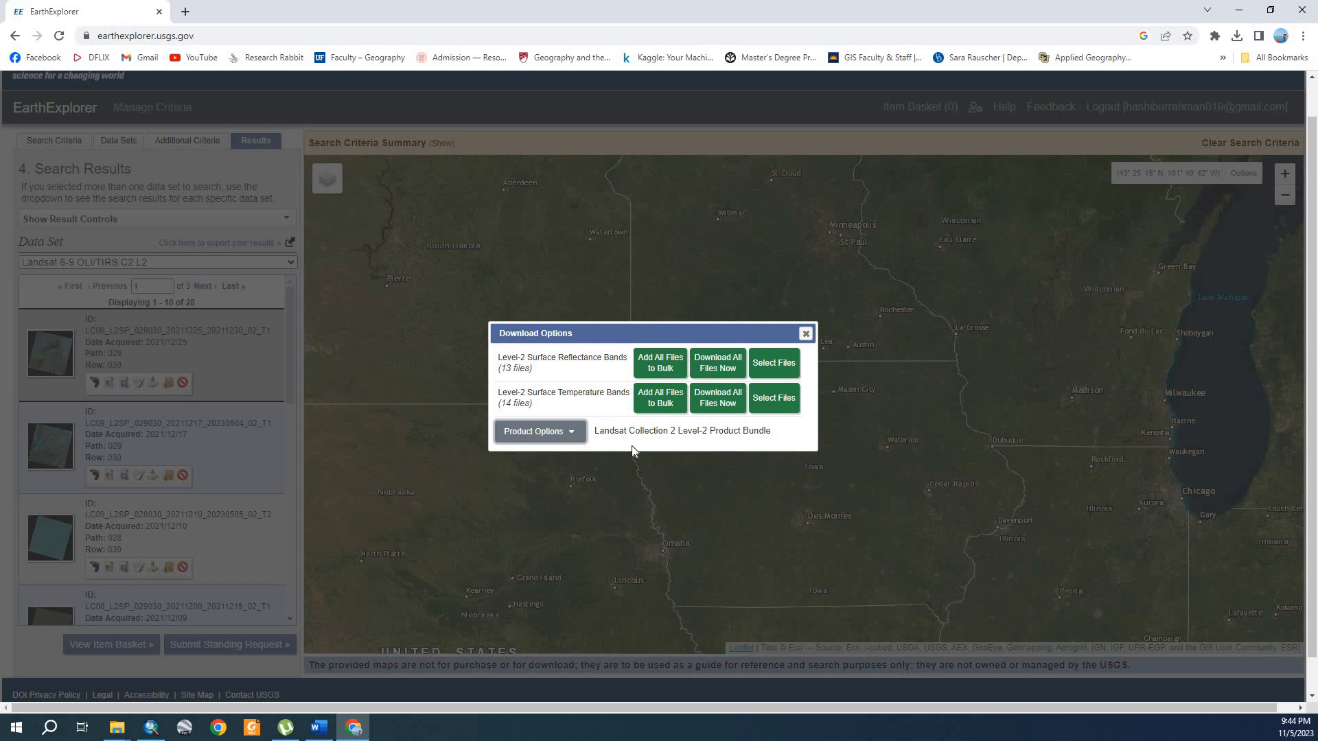
{"action": "left_click", "coordinate": [569, 436]}
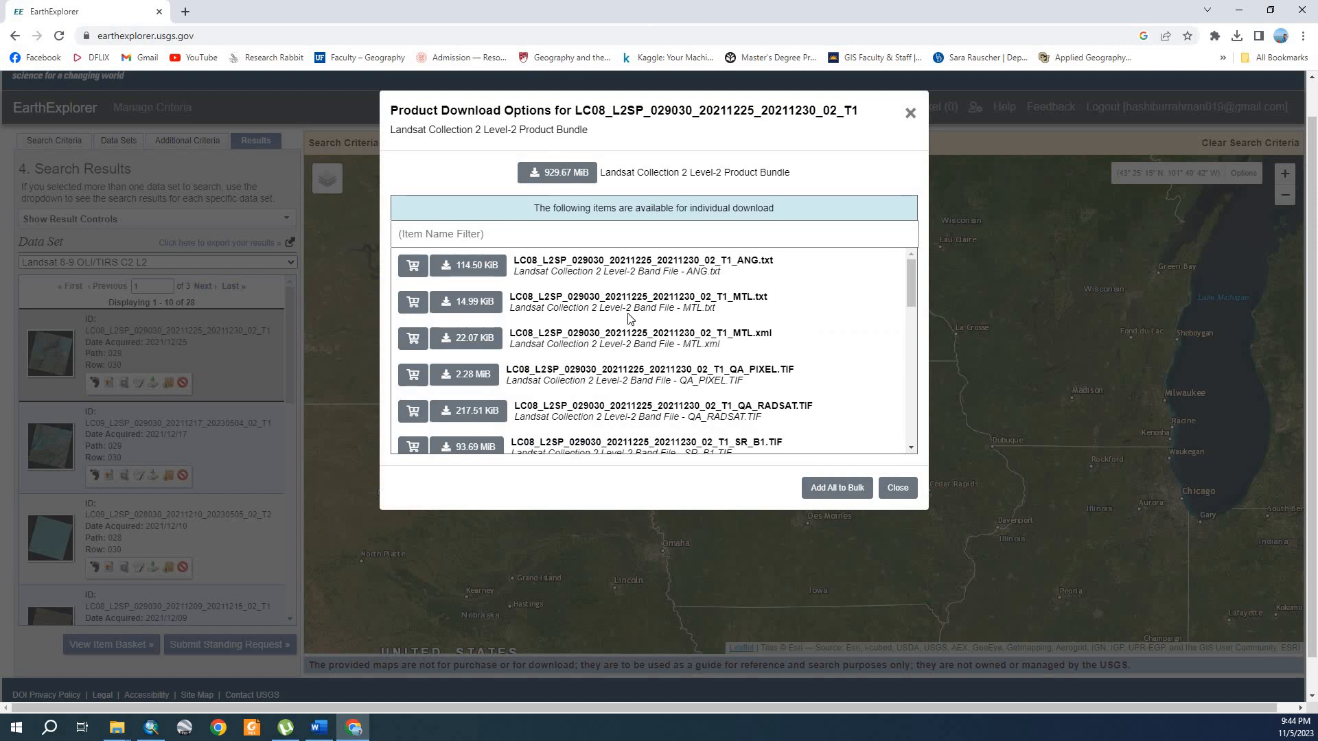
{"action": "scroll", "coordinate": [642, 325], "scroll_direction": "down", "scroll_amount": 5}
{"action": "scroll", "coordinate": [655, 333], "scroll_direction": "up", "scroll_amount": 5}
{"action": "scroll", "coordinate": [639, 341], "scroll_direction": "down", "scroll_amount": 2}
{"action": "scroll", "coordinate": [640, 342], "scroll_direction": "up", "scroll_amount": 2}
{"action": "scroll", "coordinate": [756, 354], "scroll_direction": "down", "scroll_amount": 3}
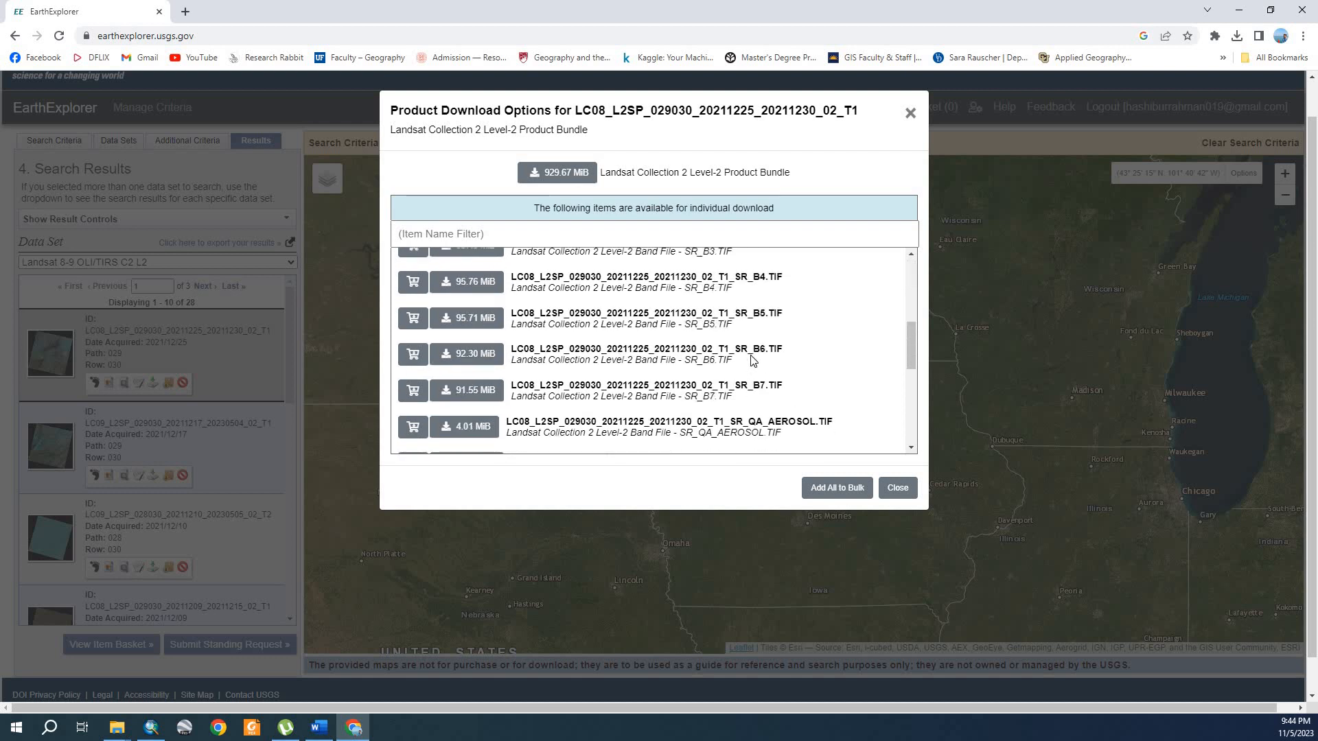
{"action": "scroll", "coordinate": [769, 295], "scroll_direction": "down", "scroll_amount": 2}
{"action": "left_click", "coordinate": [899, 490]}
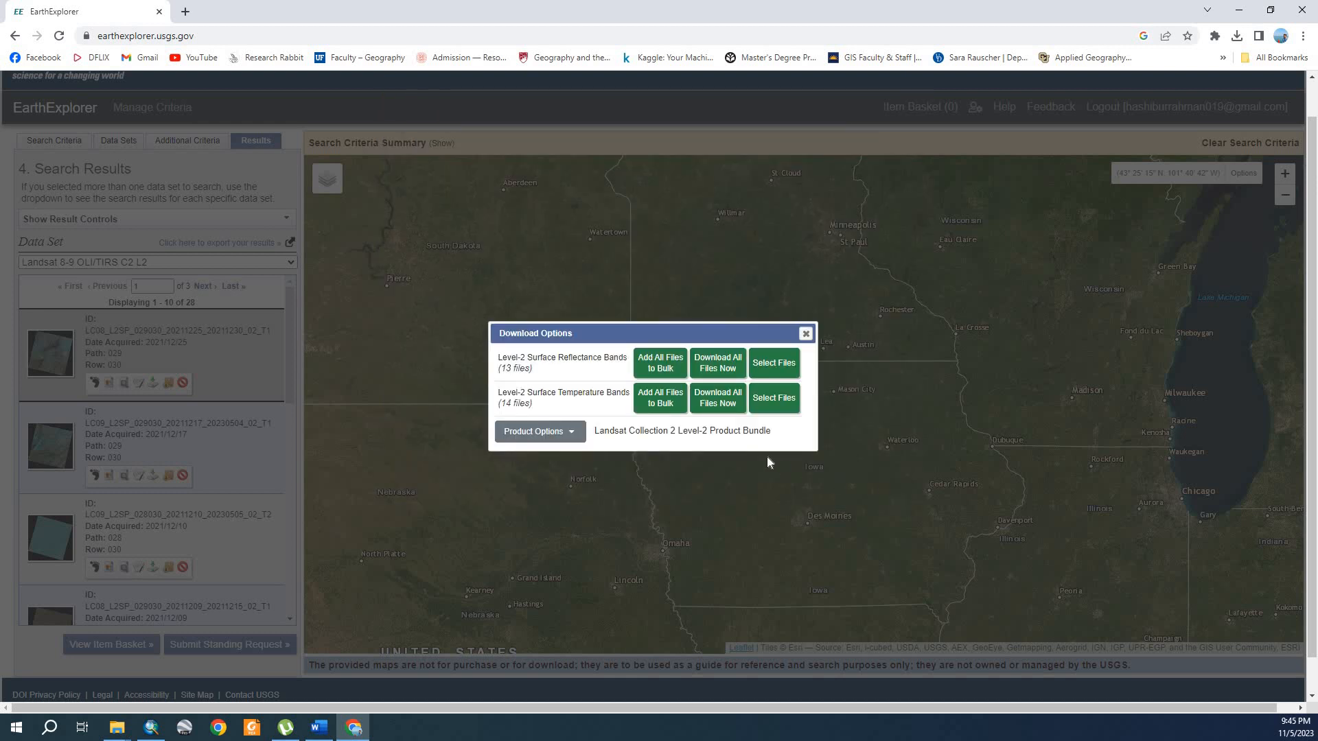
{"action": "left_click", "coordinate": [806, 335]}
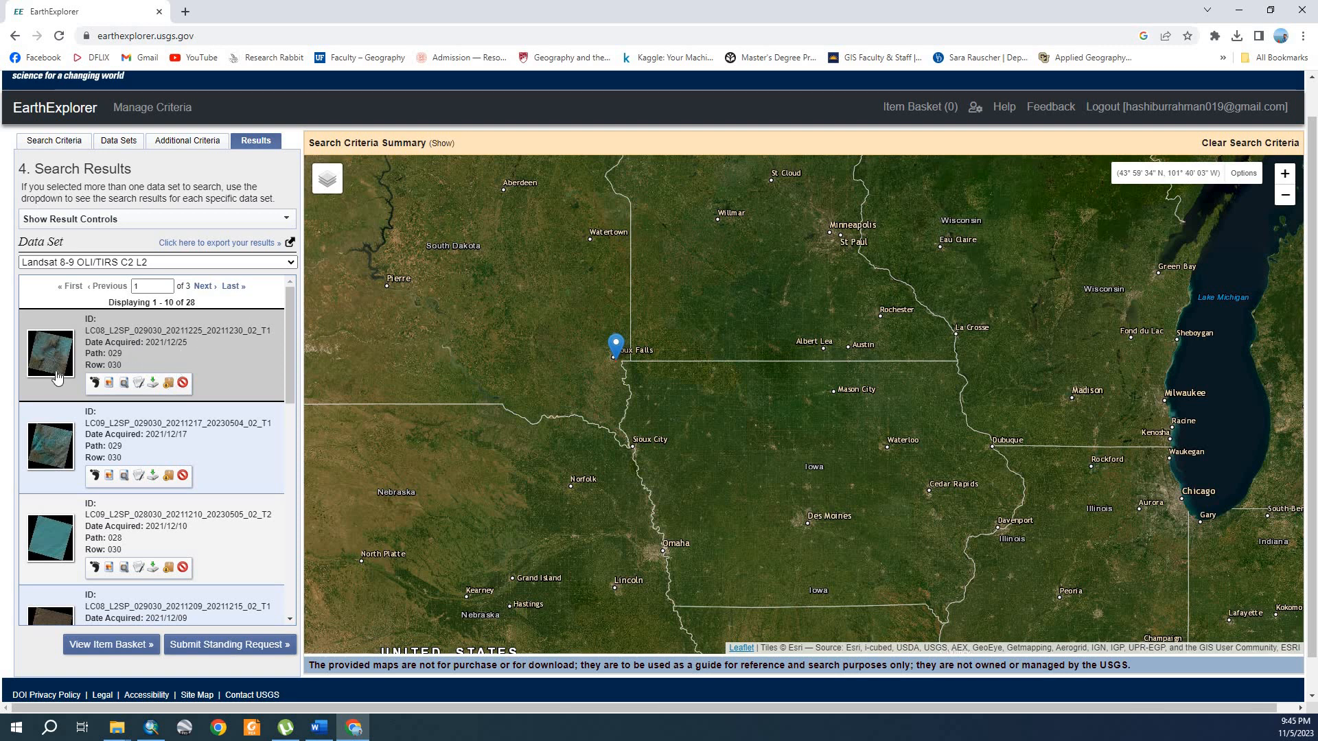
Step: Overlay the browse image of the 2021/12/25 scene on the map, inspect it around Sioux Falls, and remove the overlay
{"action": "left_click", "coordinate": [112, 386]}
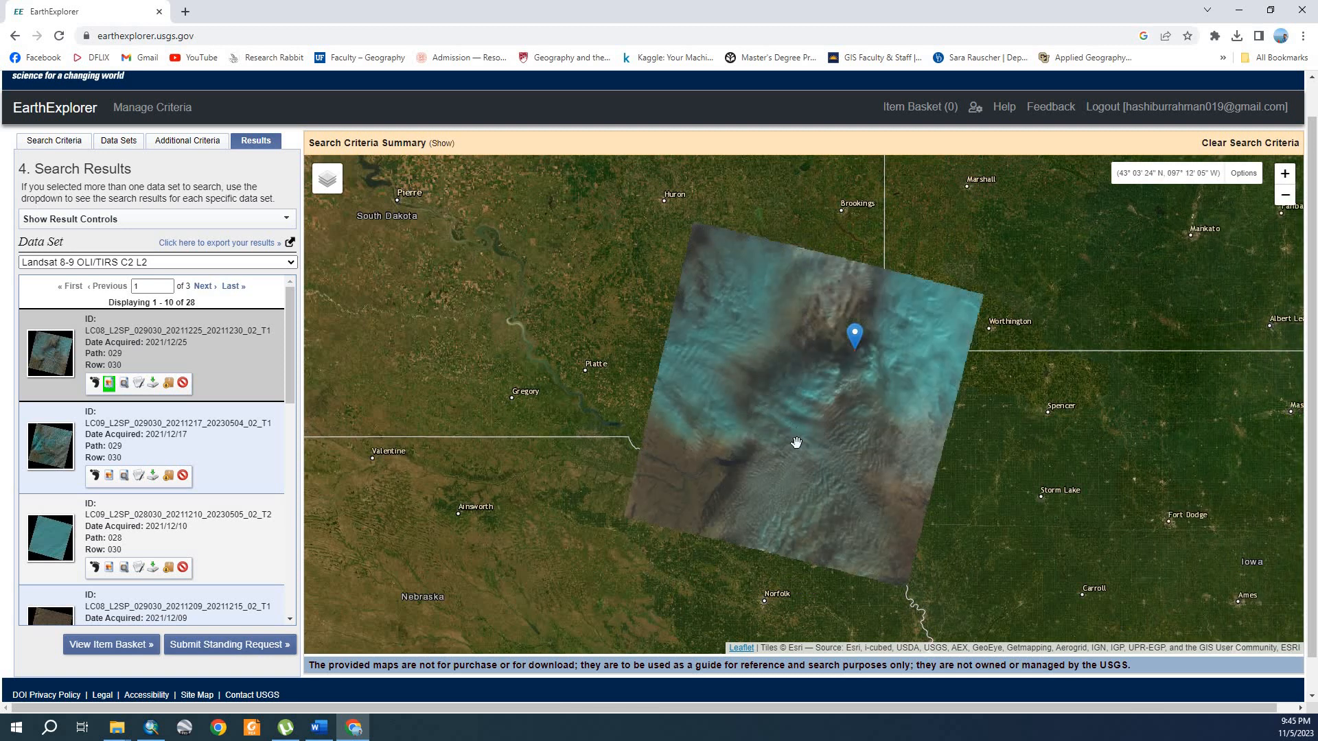
{"action": "left_click_drag", "start_coordinate": [800, 433], "coordinate": [712, 438]}
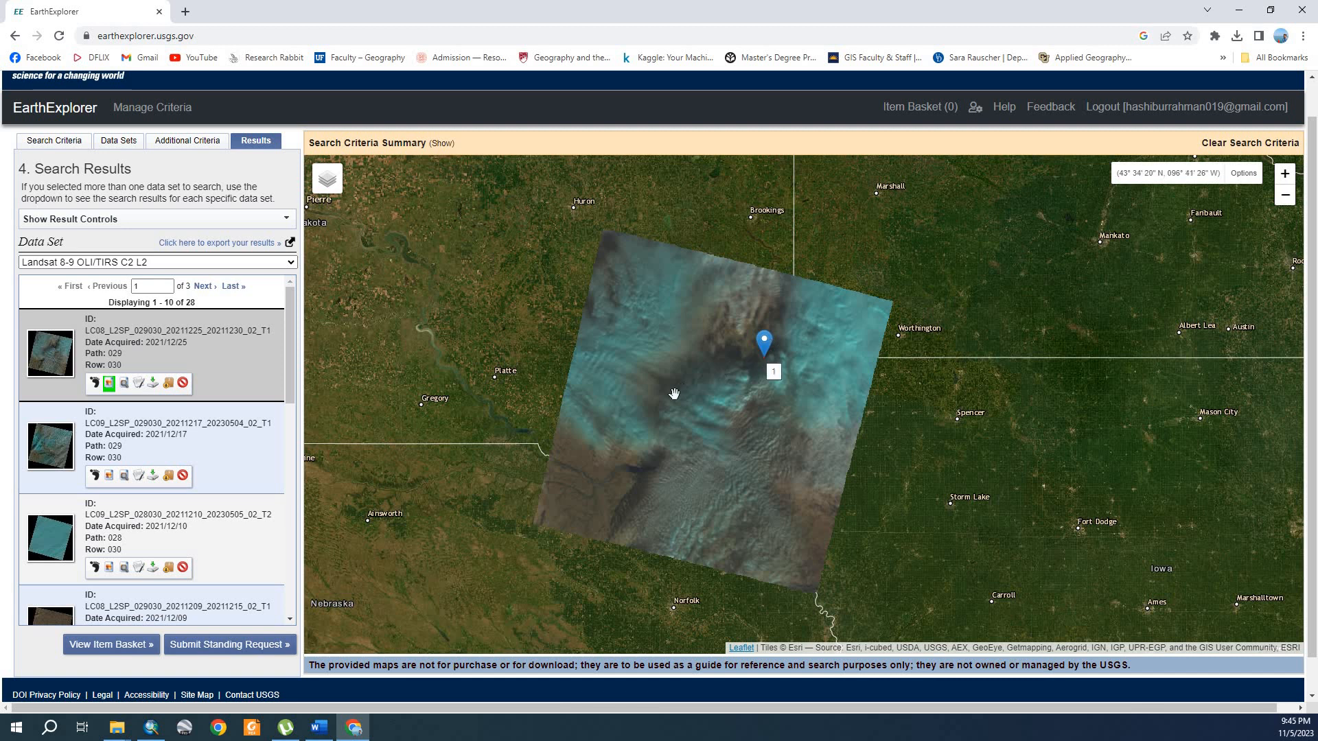
{"action": "left_click_drag", "start_coordinate": [676, 395], "coordinate": [707, 371]}
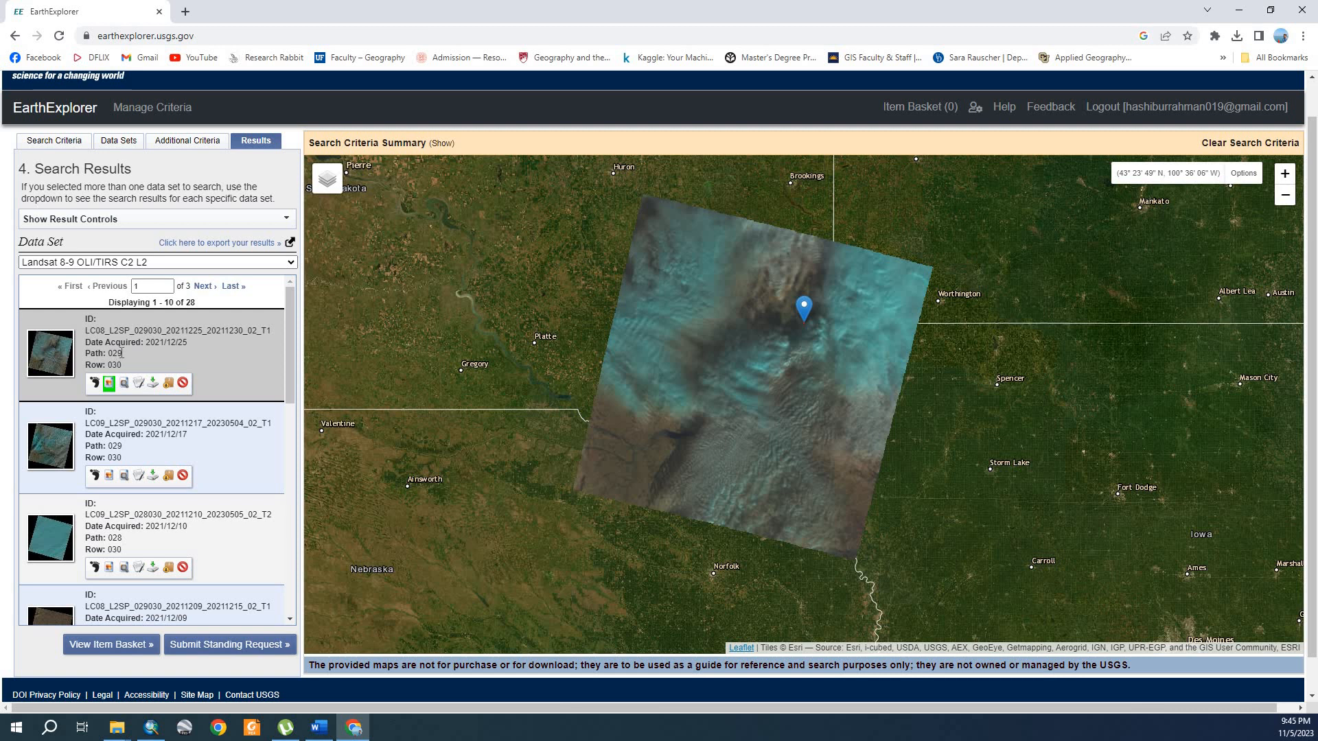
{"action": "left_click", "coordinate": [109, 386]}
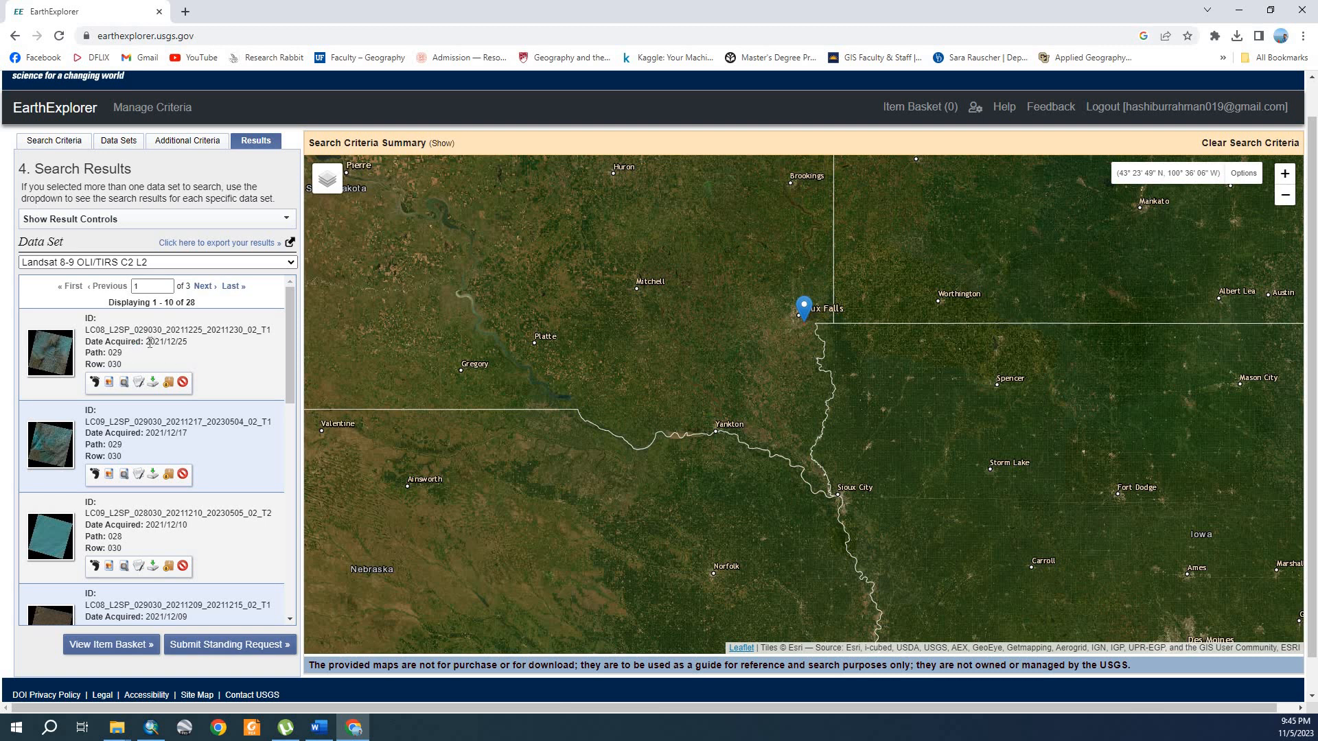
Step: Examine the acquisition date, path and row of the first scene in the search results
{"action": "left_click_drag", "start_coordinate": [146, 341], "coordinate": [197, 343]}
{"action": "left_click", "coordinate": [193, 341]}
{"action": "left_click_drag", "start_coordinate": [86, 352], "coordinate": [130, 368]}
{"action": "left_click_drag", "start_coordinate": [86, 353], "coordinate": [130, 360]}
{"action": "left_click", "coordinate": [129, 359]}
{"action": "scroll", "coordinate": [171, 426], "scroll_direction": "down", "scroll_amount": 2}
{"action": "scroll", "coordinate": [117, 377], "scroll_direction": "up", "scroll_amount": 2}
{"action": "left_click_drag", "start_coordinate": [109, 353], "coordinate": [133, 366]}
{"action": "left_click", "coordinate": [132, 368]}
Step: Compare the path and row of the following scenes with those of the first scene
{"action": "scroll", "coordinate": [114, 434], "scroll_direction": "down", "scroll_amount": 1}
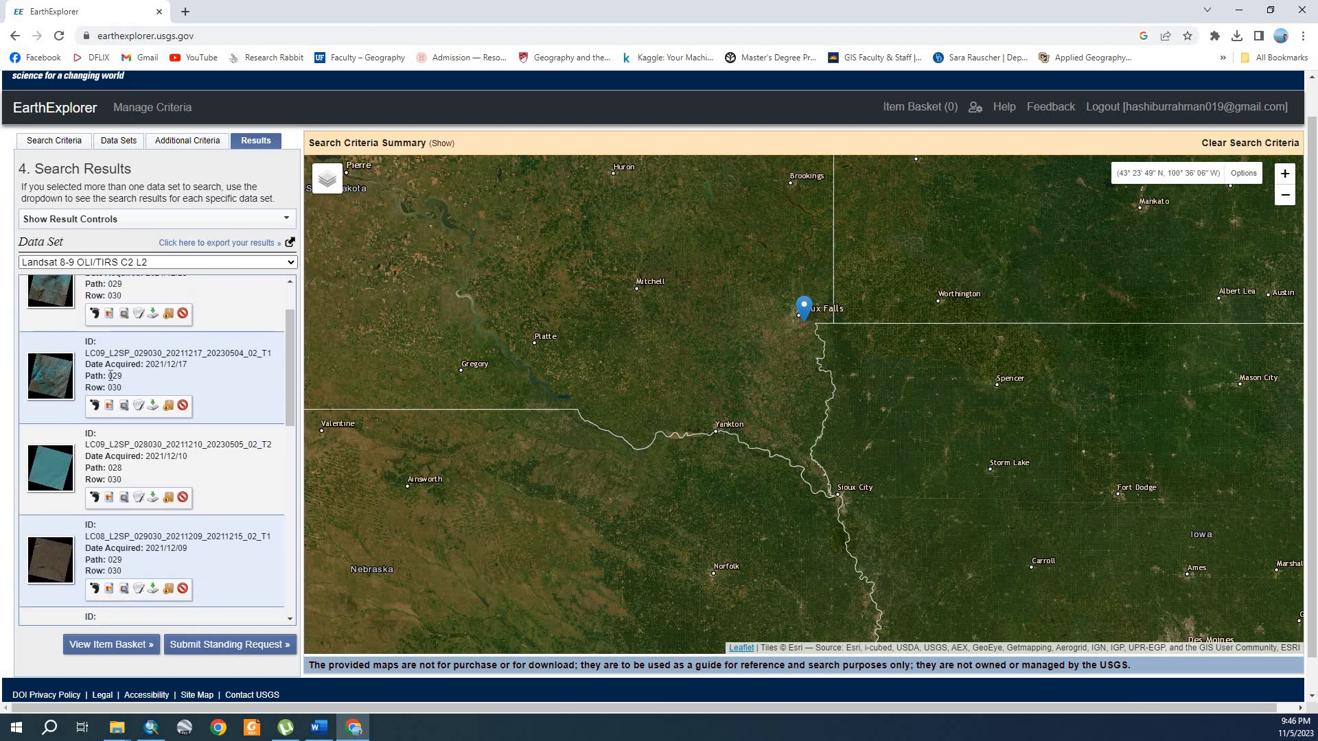
{"action": "left_click_drag", "start_coordinate": [109, 375], "coordinate": [123, 389]}
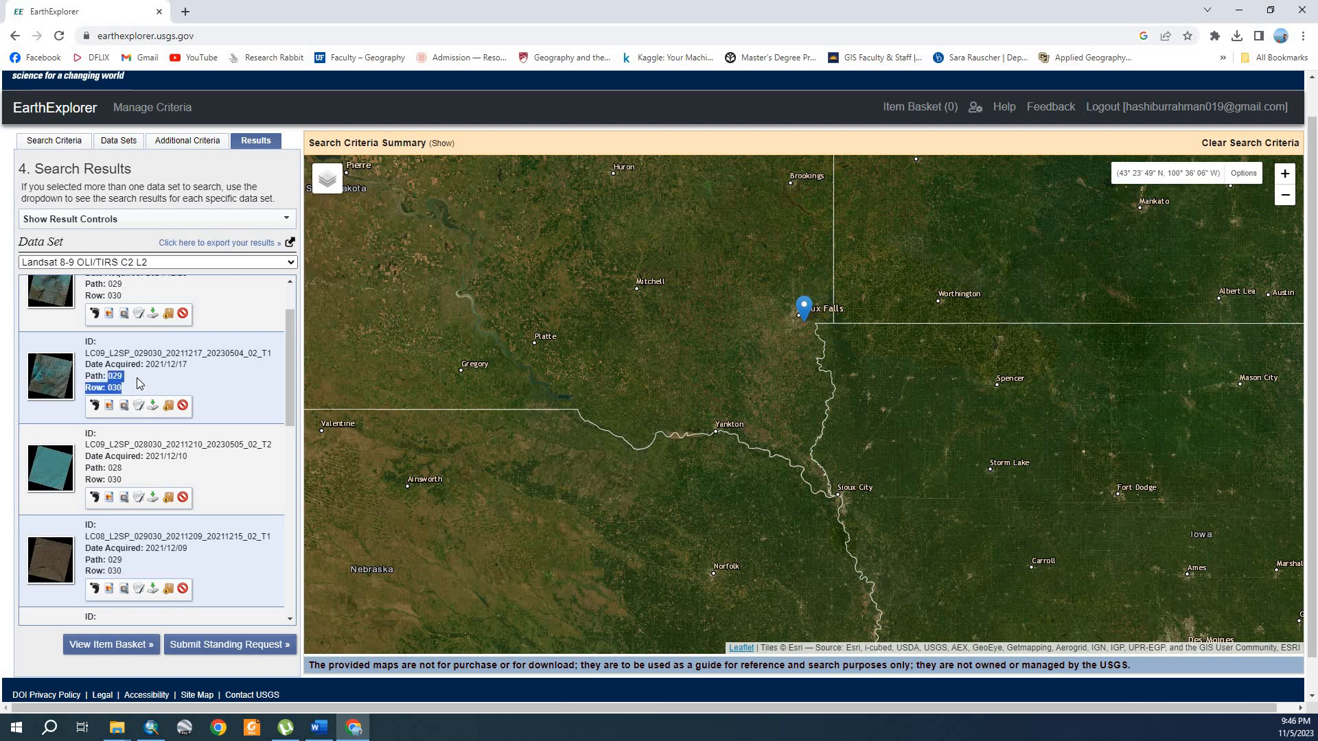
{"action": "scroll", "coordinate": [145, 385], "scroll_direction": "up", "scroll_amount": 1}
{"action": "left_click", "coordinate": [167, 345]}
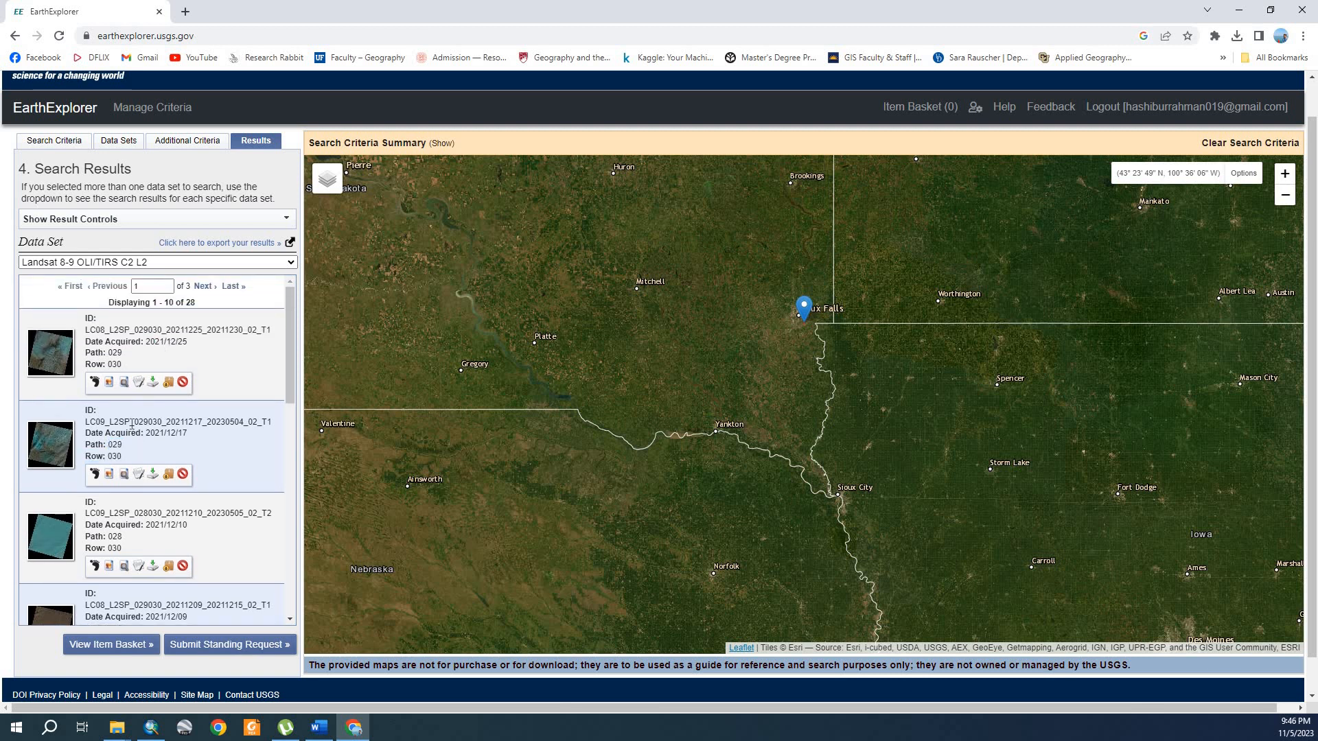
{"action": "scroll", "coordinate": [146, 471], "scroll_direction": "down", "scroll_amount": 1}
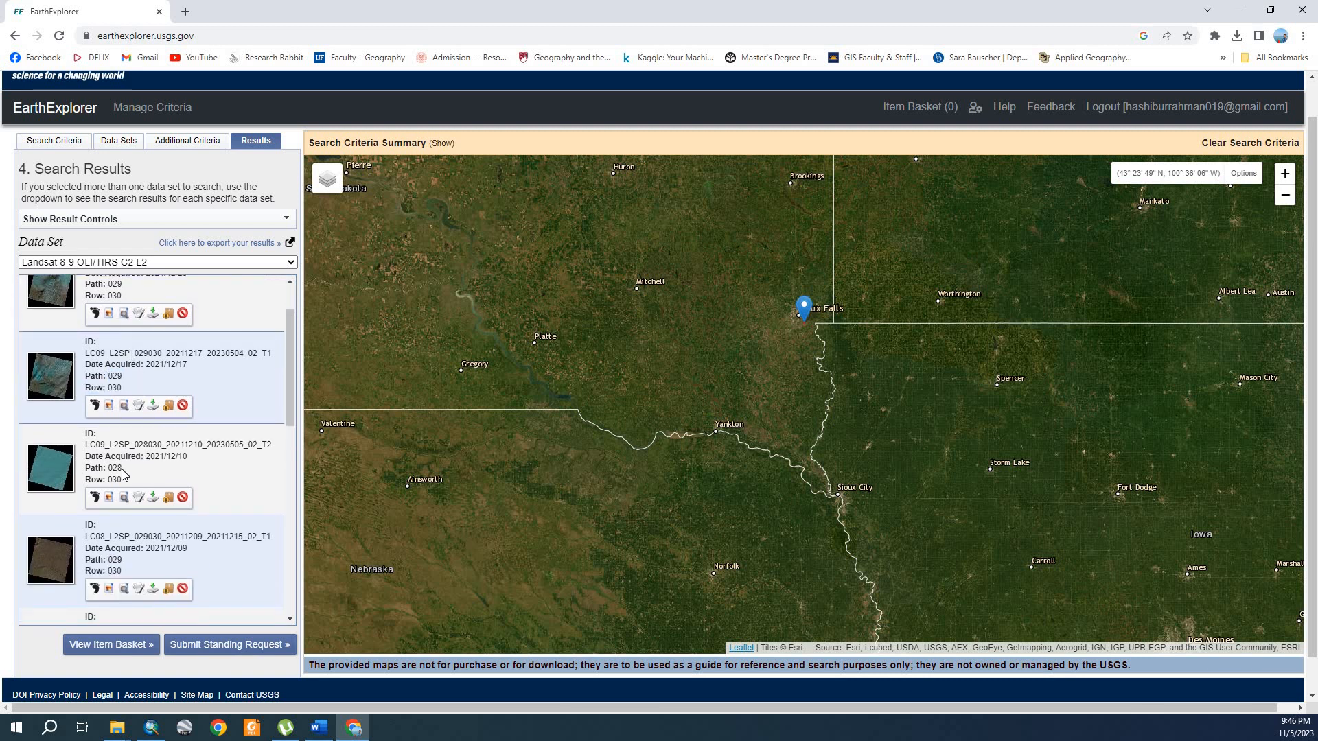
{"action": "scroll", "coordinate": [170, 469], "scroll_direction": "up", "scroll_amount": 1}
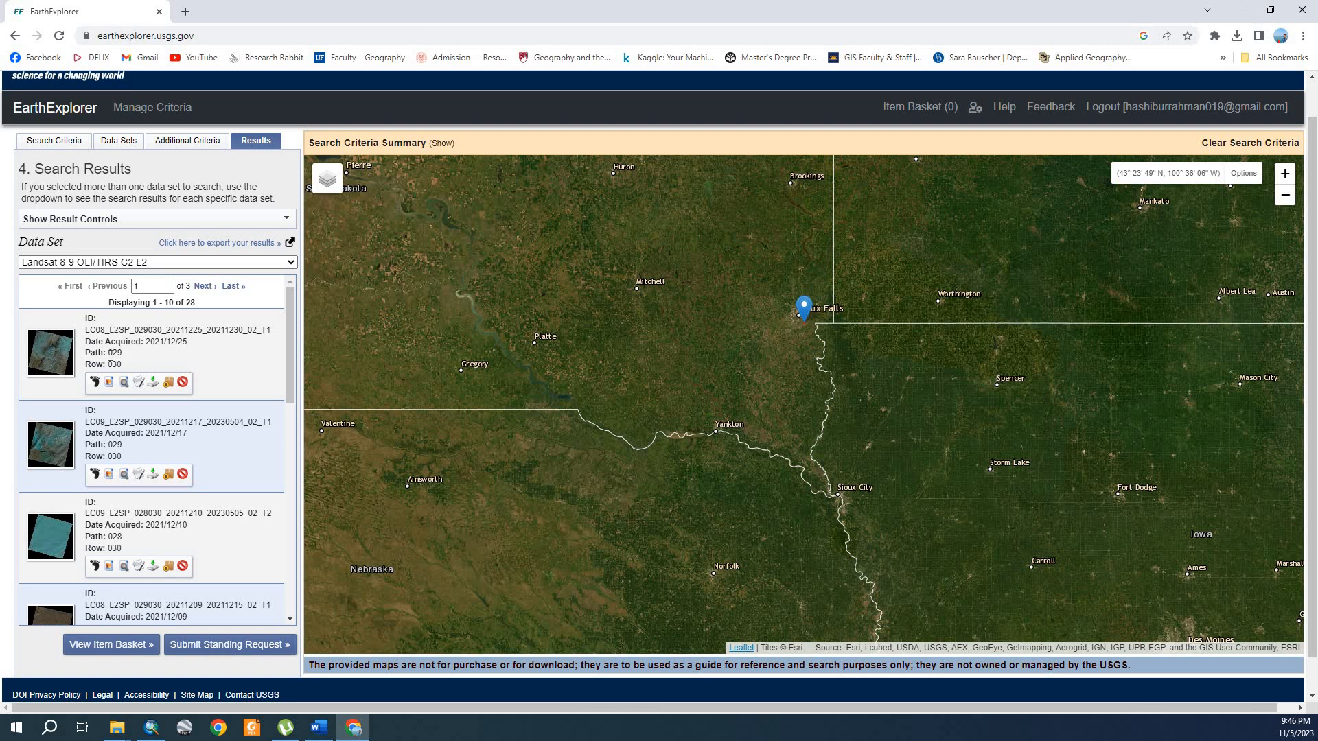
{"action": "left_click_drag", "start_coordinate": [107, 352], "coordinate": [138, 363]}
{"action": "left_click", "coordinate": [137, 364]}
Step: Return to the search criteria and set the geocoding method to Path/Row
{"action": "left_click", "coordinate": [56, 142]}
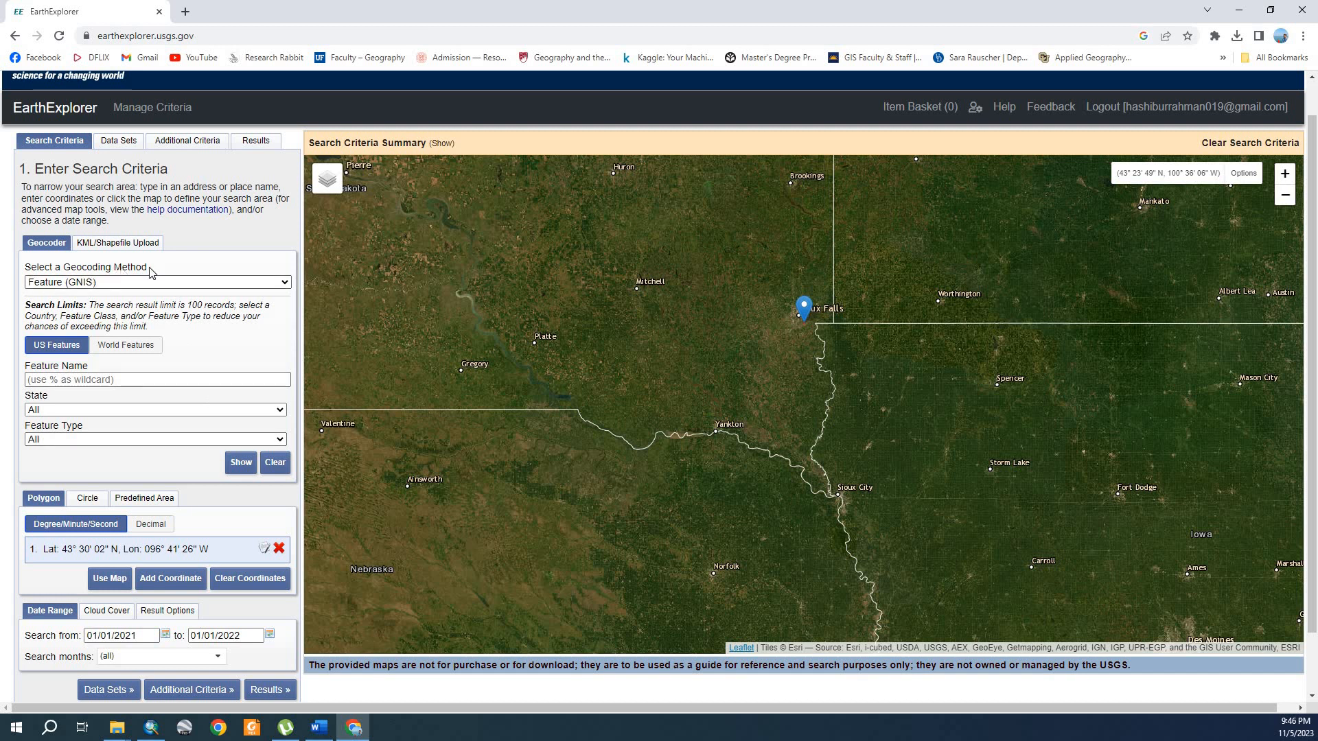
{"action": "left_click", "coordinate": [265, 284]}
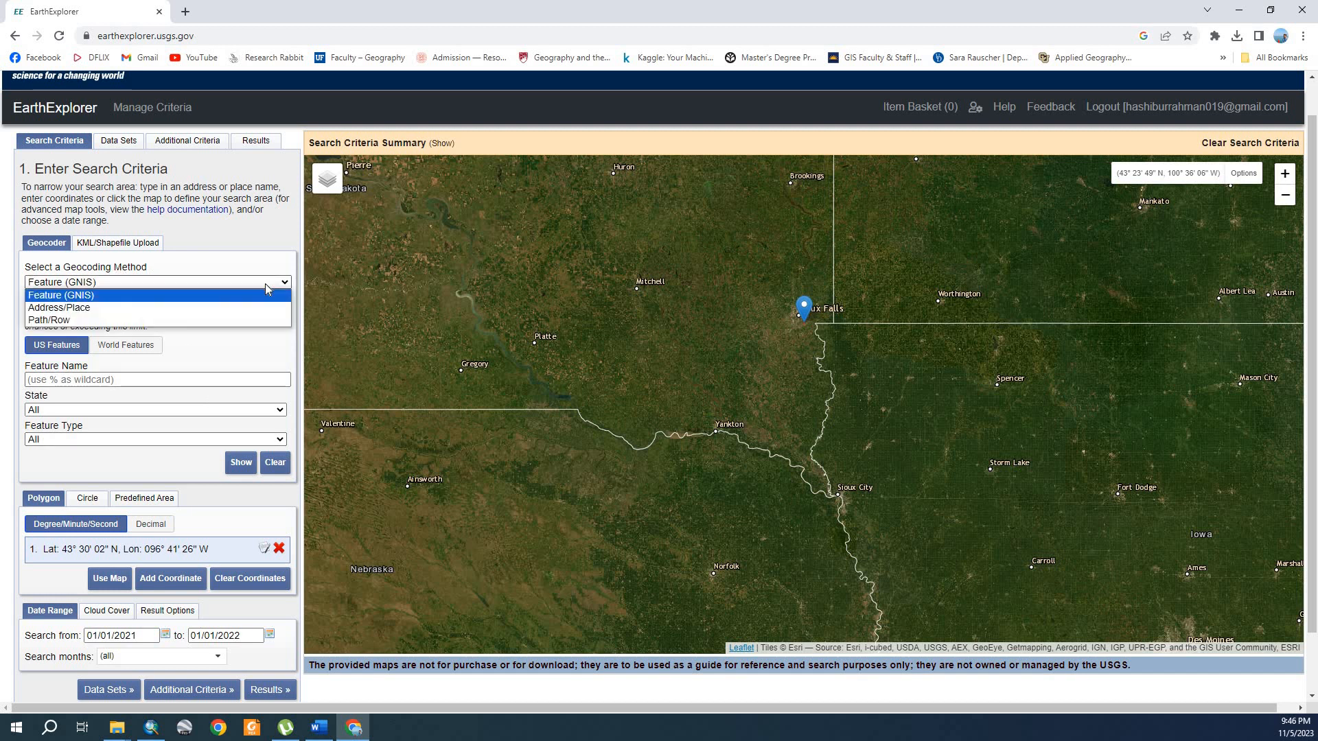
{"action": "left_click", "coordinate": [55, 321]}
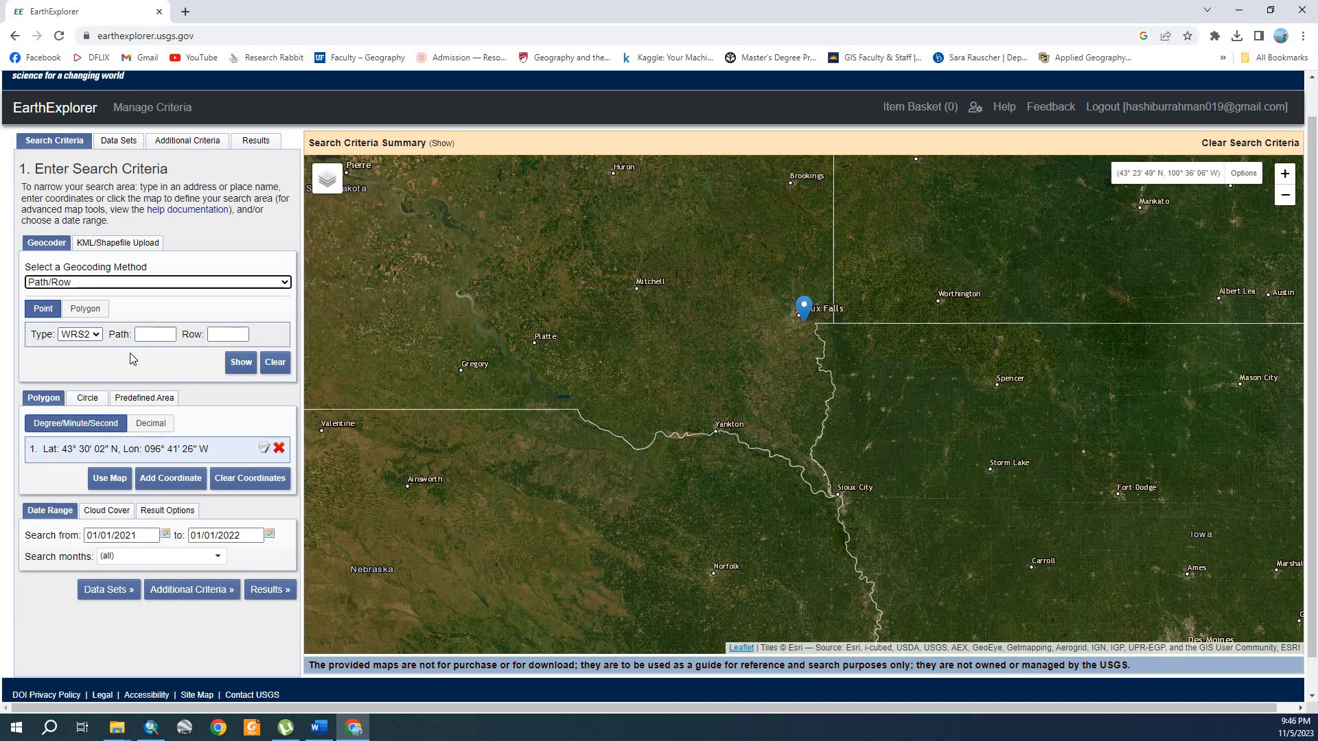
{"action": "left_click", "coordinate": [148, 335]}
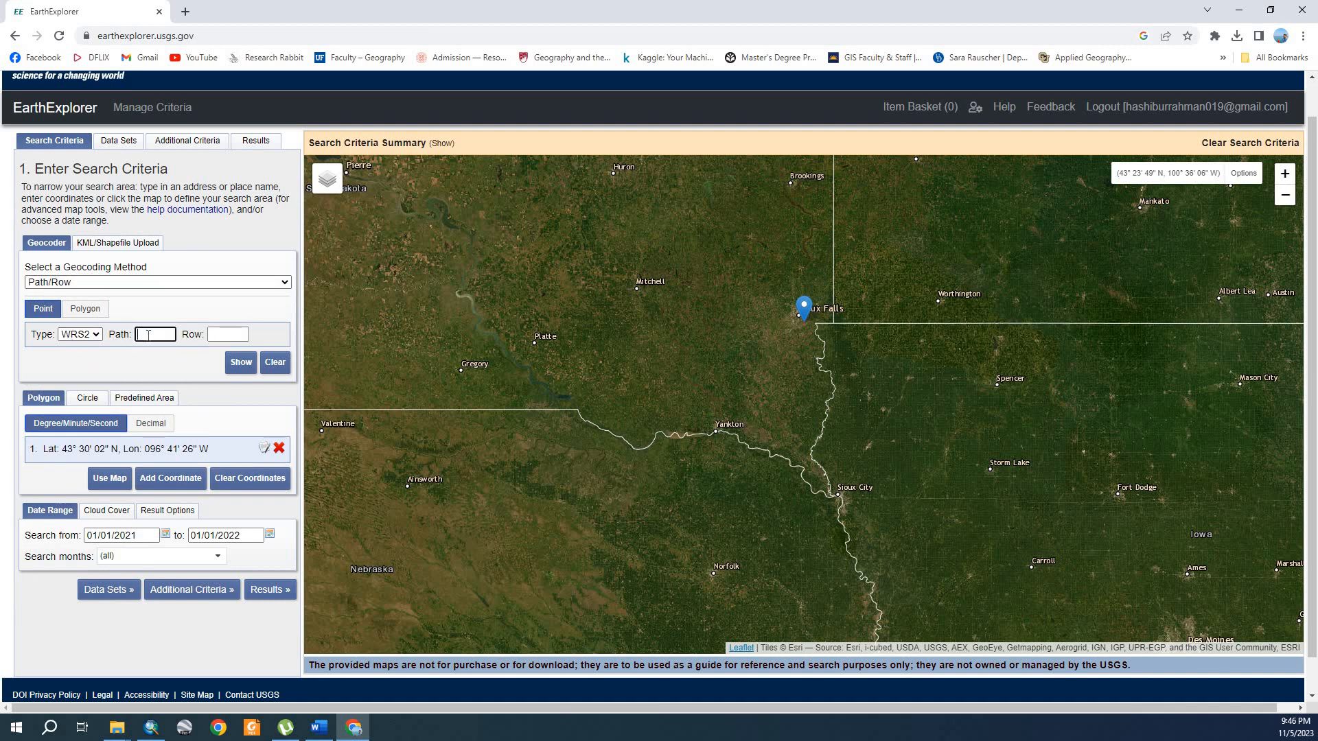
{"action": "left_click", "coordinate": [237, 334]}
Step: Check the path and row of the scene acquired 2021/12/25 in the search results
{"action": "left_click", "coordinate": [257, 141]}
{"action": "scroll", "coordinate": [155, 394], "scroll_direction": "up", "scroll_amount": 1}
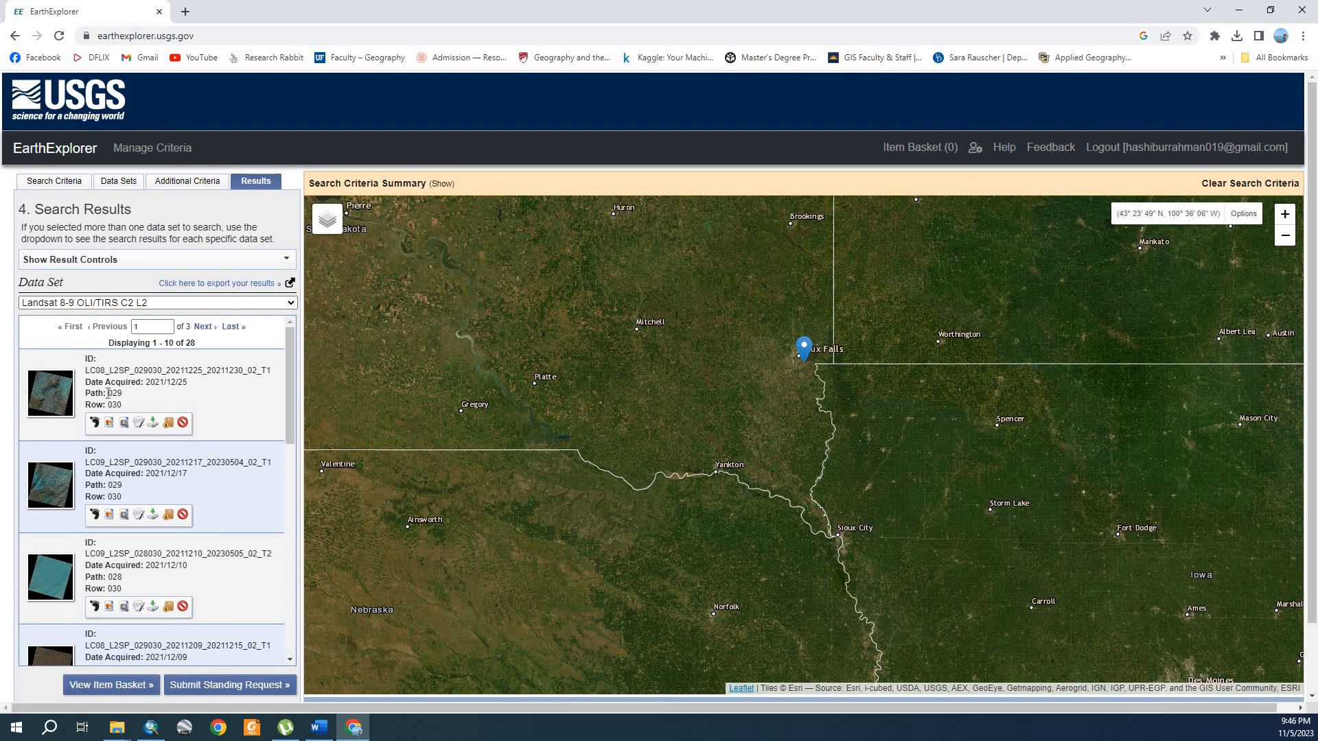
{"action": "double_click", "coordinate": [123, 397]}
{"action": "left_click", "coordinate": [112, 395]}
{"action": "double_click", "coordinate": [127, 394]}
{"action": "left_click", "coordinate": [125, 406]}
Step: Define the search point by WRS2 path 029 and row 030 and show it on the map
{"action": "left_click", "coordinate": [71, 184]}
{"action": "left_click", "coordinate": [153, 374]}
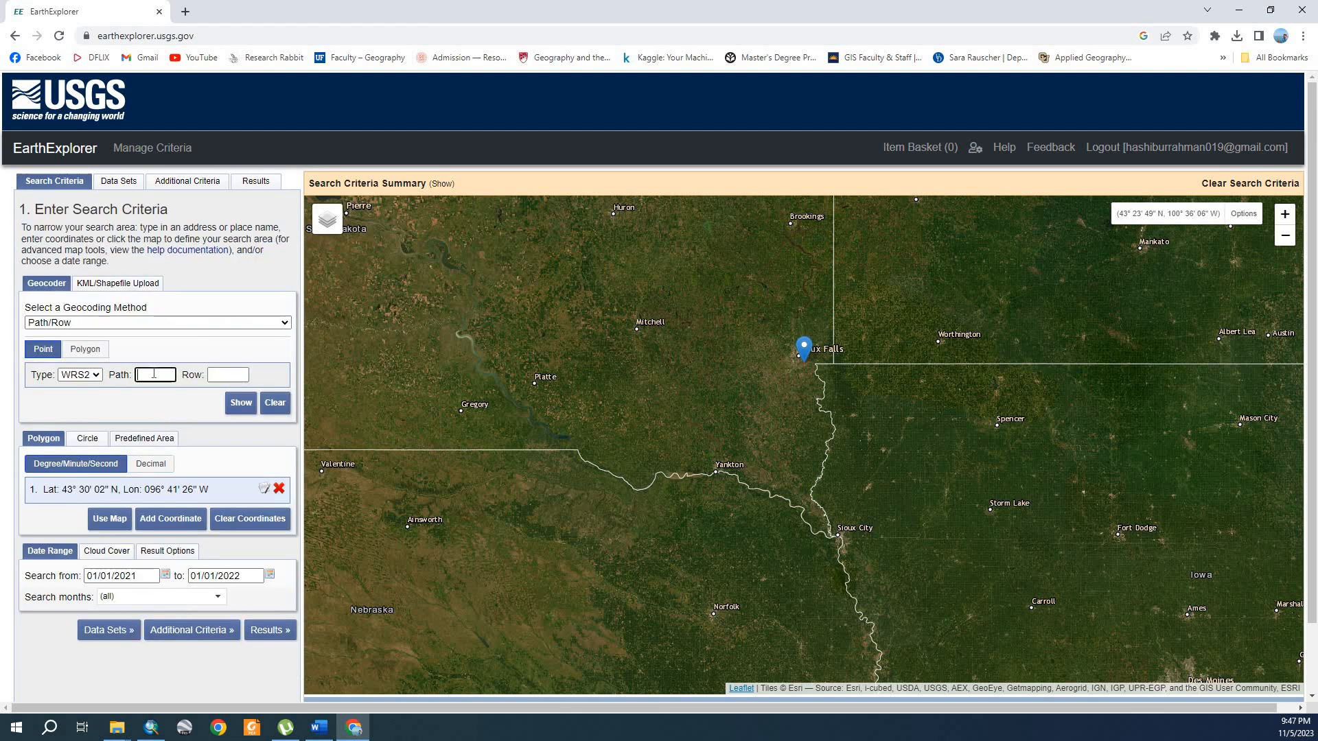
{"action": "type", "text": "020"}
{"action": "left_click", "coordinate": [249, 185]}
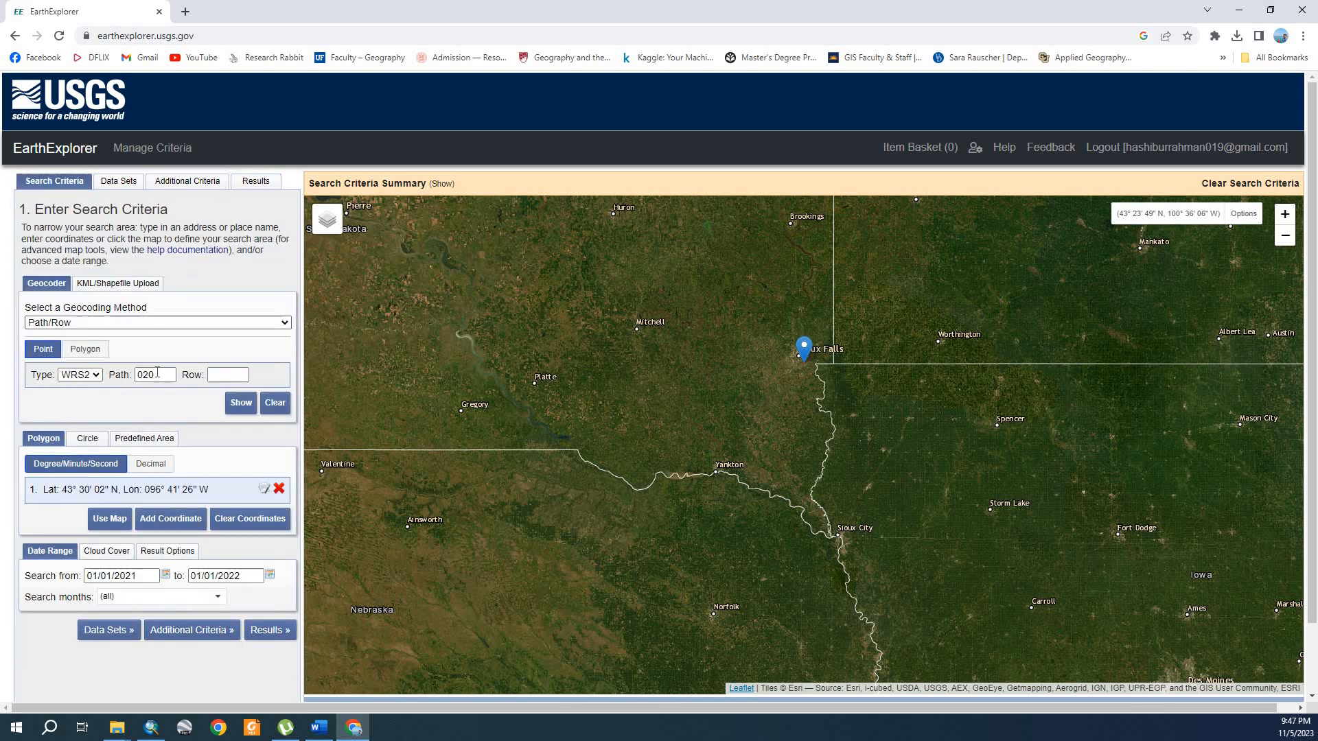
{"action": "left_click", "coordinate": [157, 374]}
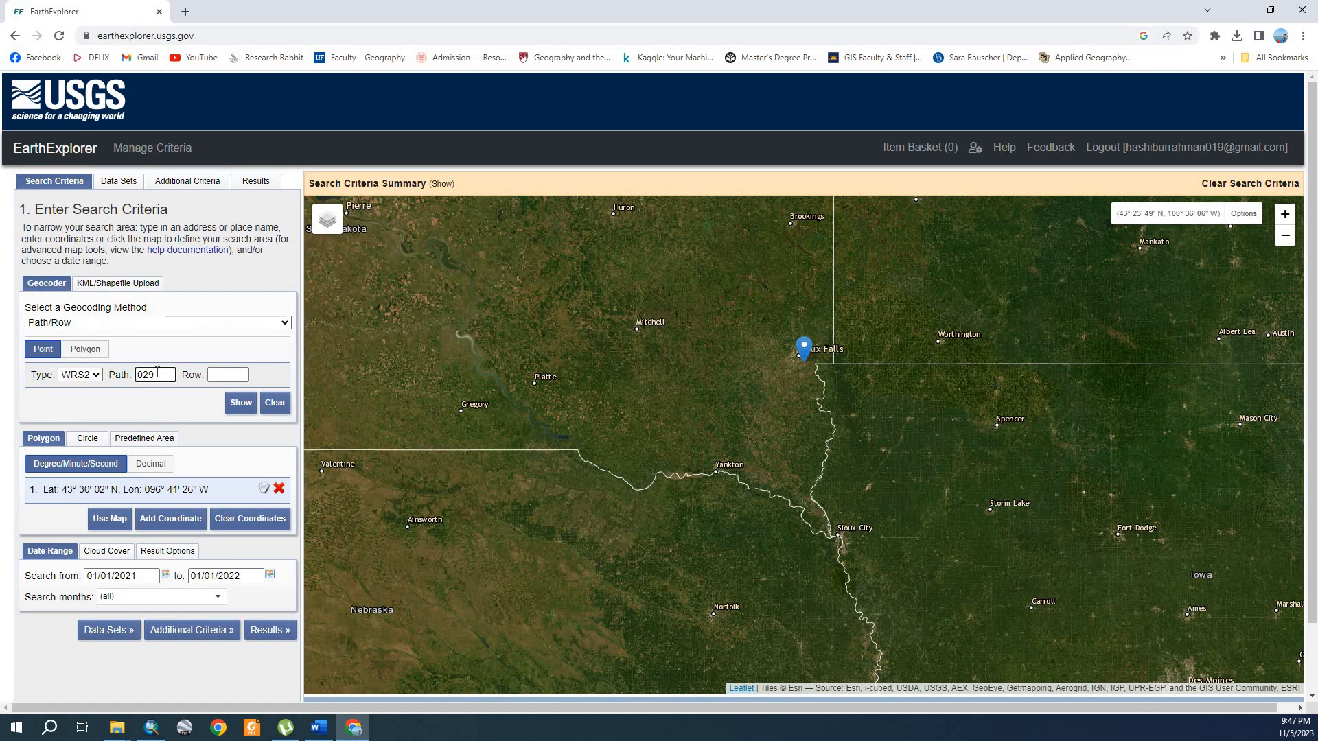
{"action": "left_click", "coordinate": [233, 376]}
{"action": "left_click", "coordinate": [240, 403]}
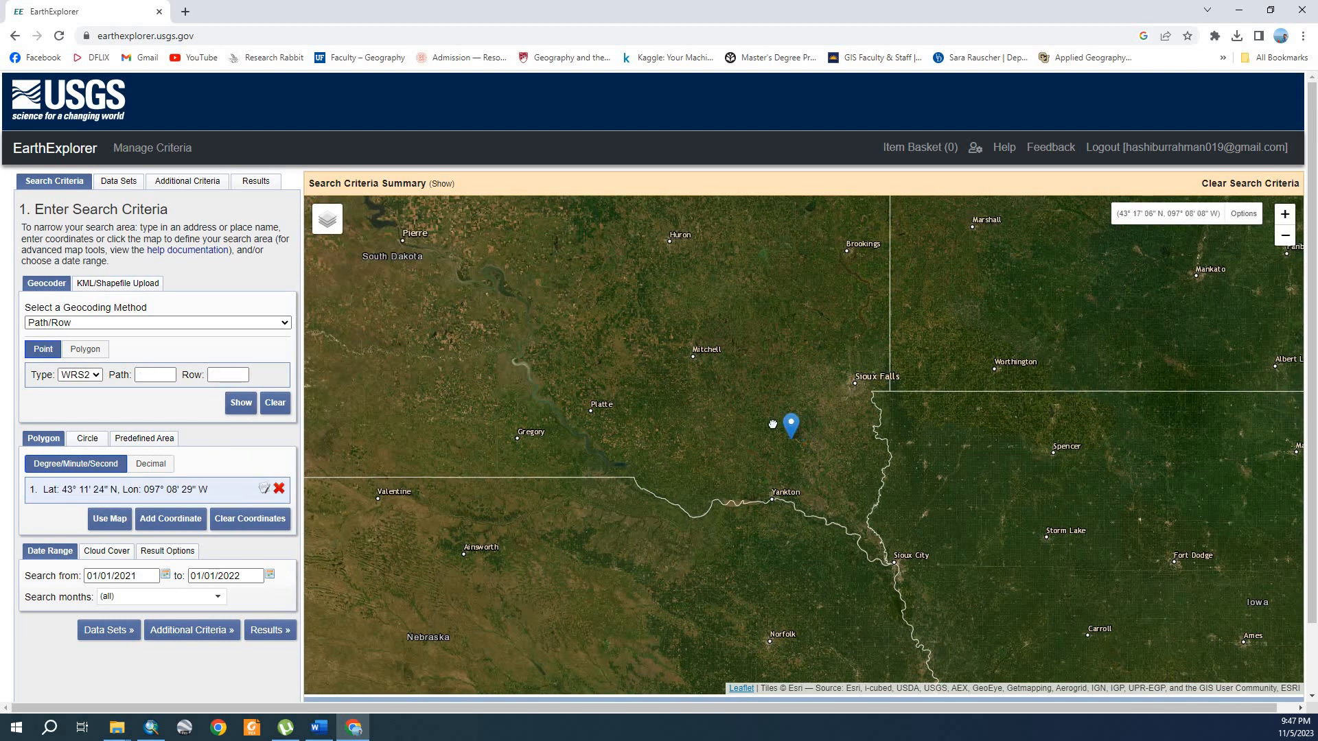
Step: Shift the map marker slightly, reset the point to path 029 and row 030, and check the path and row of the resulting scenes
{"action": "left_click_drag", "start_coordinate": [805, 433], "coordinate": [811, 430]}
{"action": "left_click", "coordinate": [154, 375]}
{"action": "left_click", "coordinate": [239, 375]}
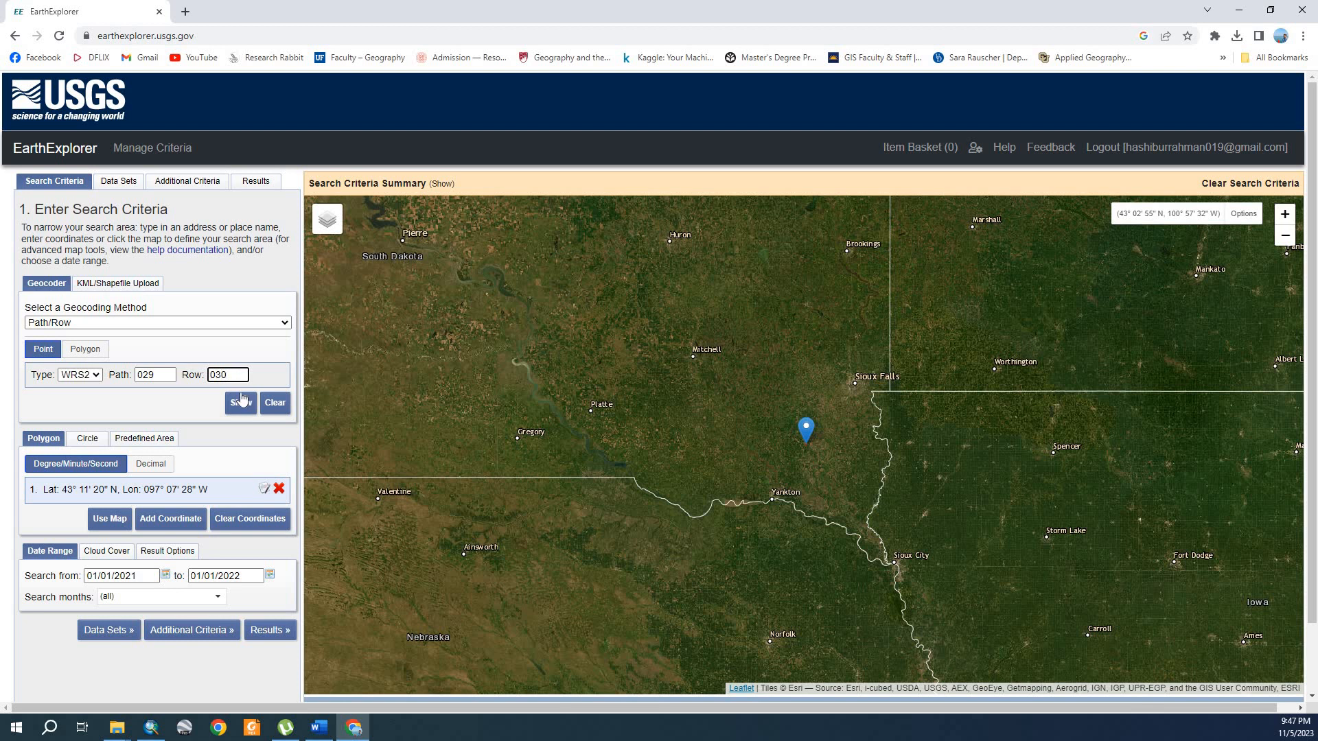
{"action": "left_click", "coordinate": [242, 405]}
{"action": "left_click", "coordinate": [256, 181]}
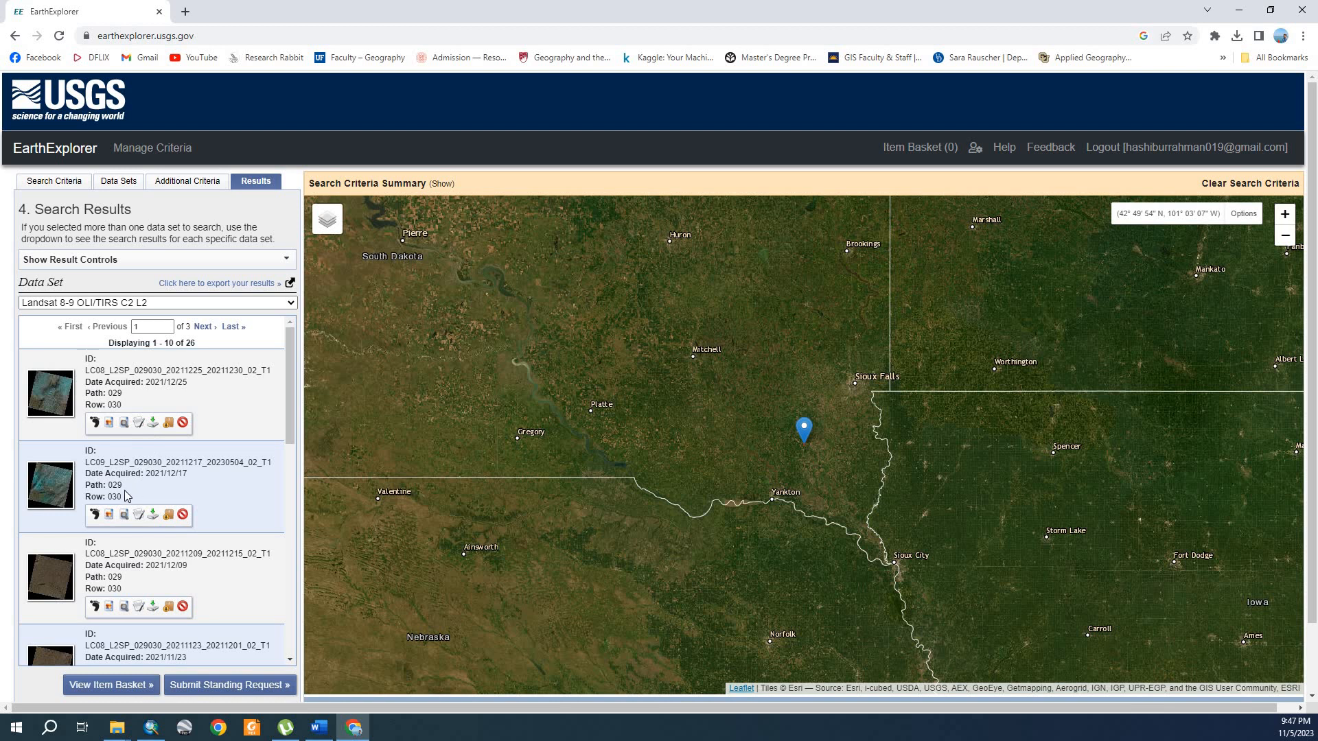
{"action": "left_click_drag", "start_coordinate": [125, 491], "coordinate": [107, 485]}
Step: Overlay the browse images of the 2021/12/25, 2021/12/17 and 2021/12/09 scenes in turn, leaving only the 2021/12/25 overlay on the map
{"action": "left_click", "coordinate": [108, 422]}
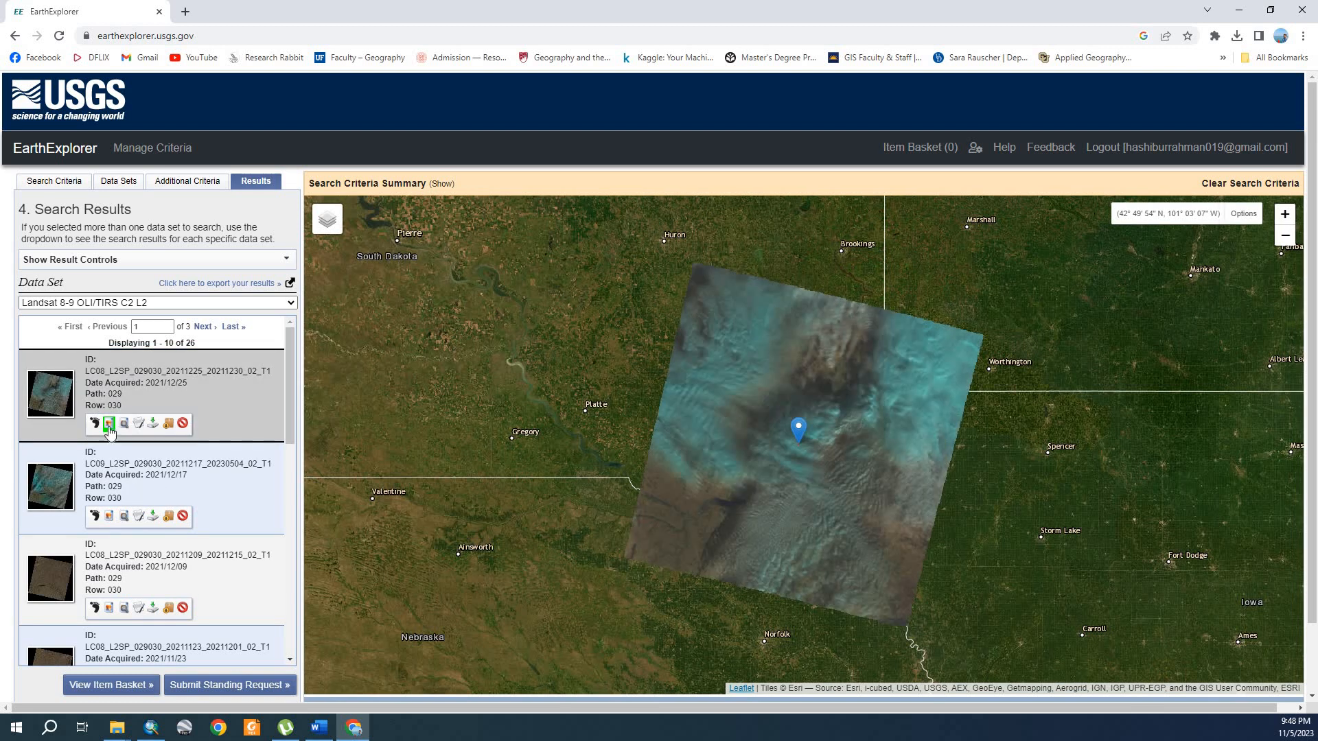
{"action": "left_click", "coordinate": [109, 517]}
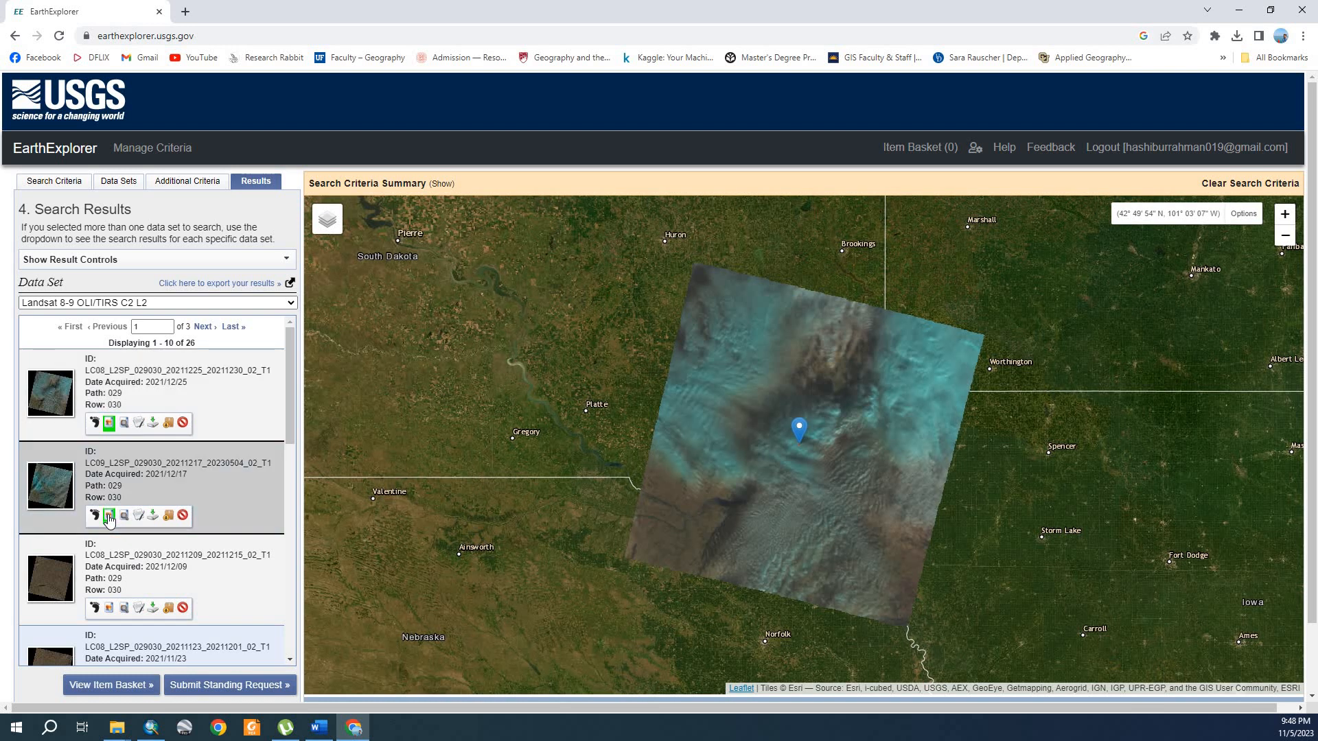
{"action": "left_click", "coordinate": [109, 609]}
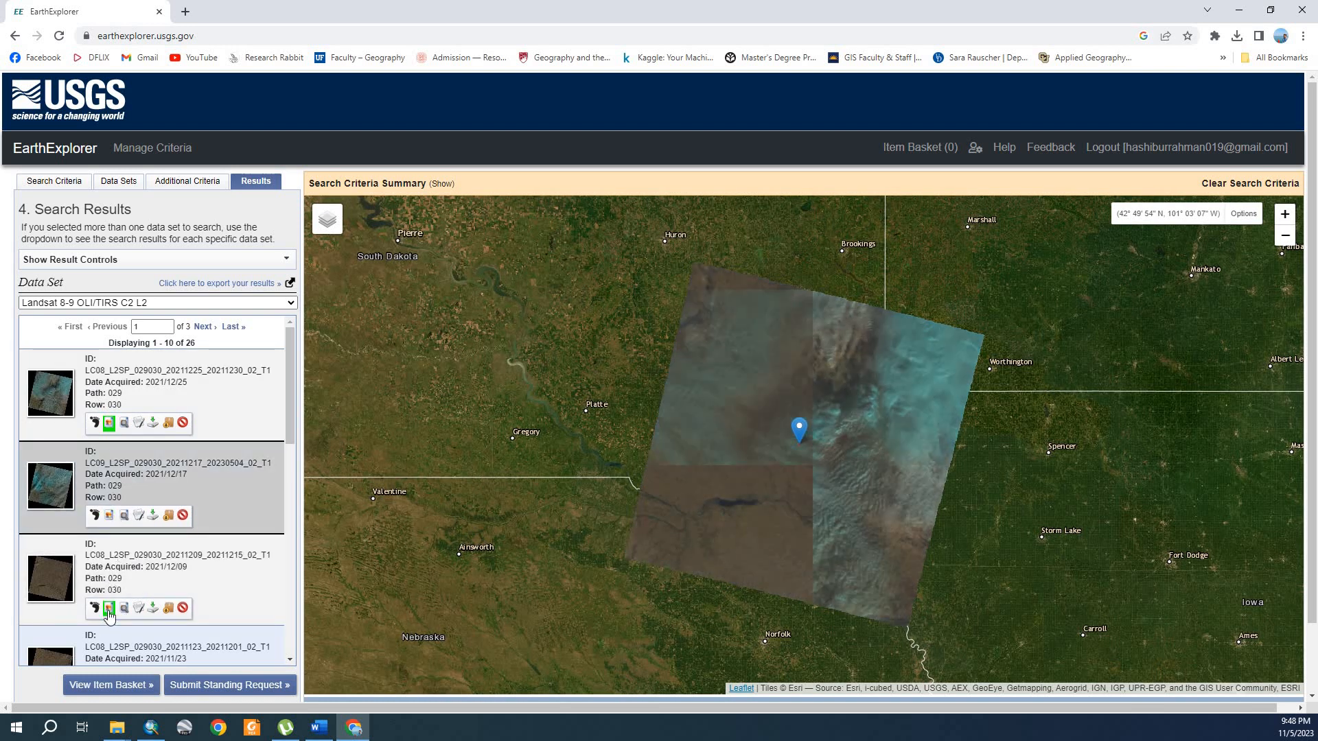
{"action": "left_click", "coordinate": [108, 613]}
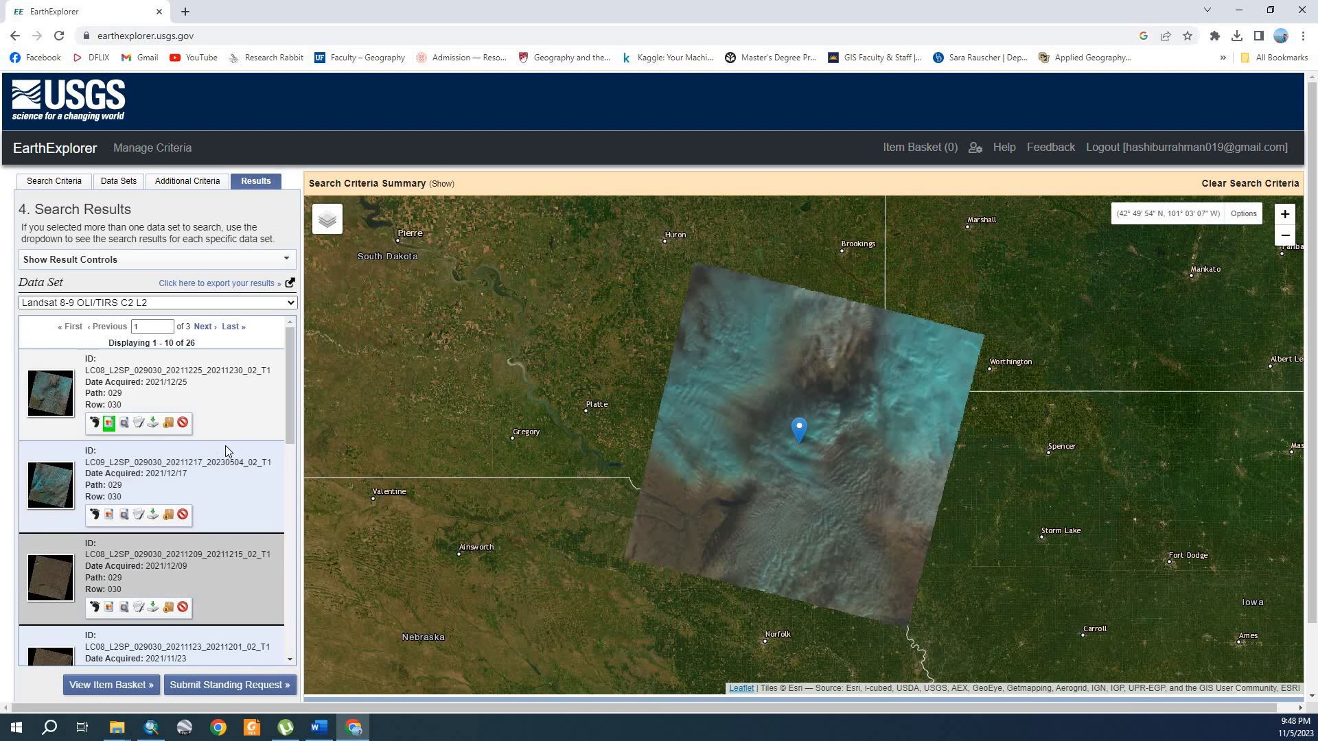
Step: Review the individual files in the Level-2 product bundle of the 2021/12/25 scene and return to its download options
{"action": "left_click", "coordinate": [153, 423]}
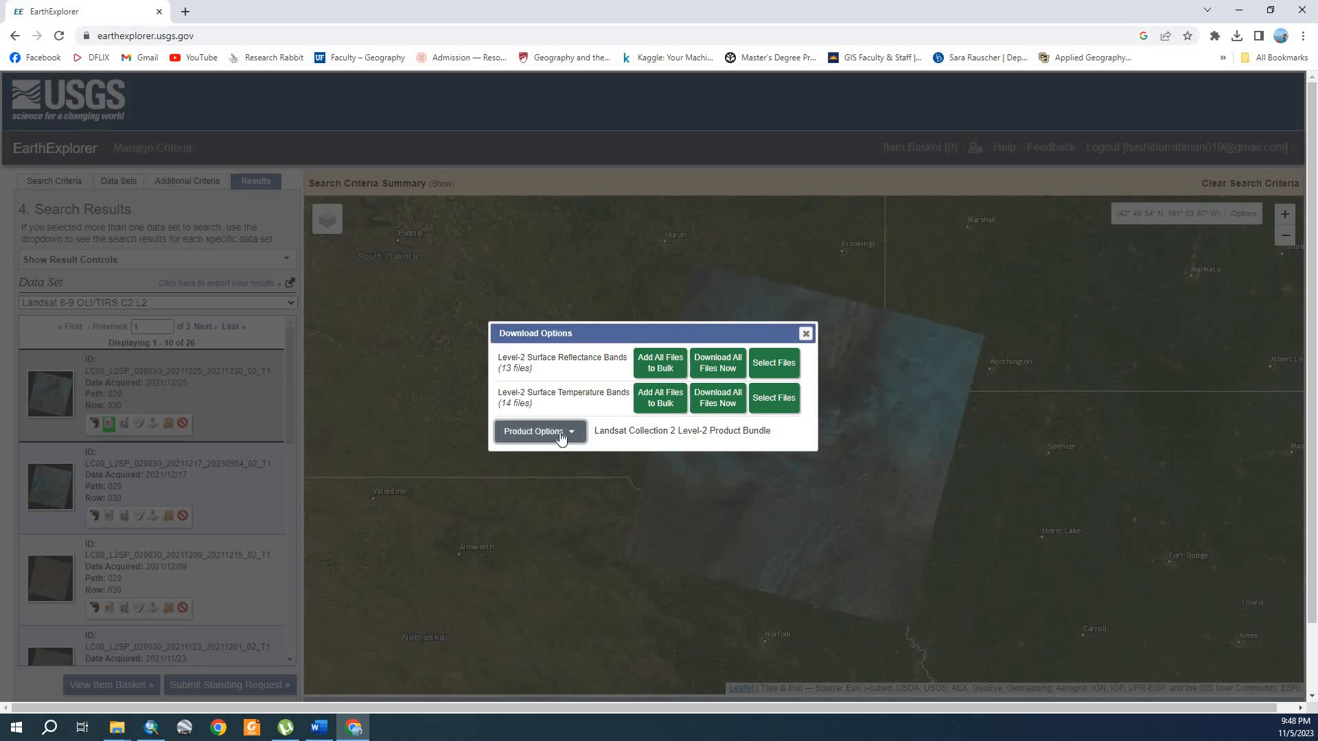
{"action": "left_click", "coordinate": [560, 433]}
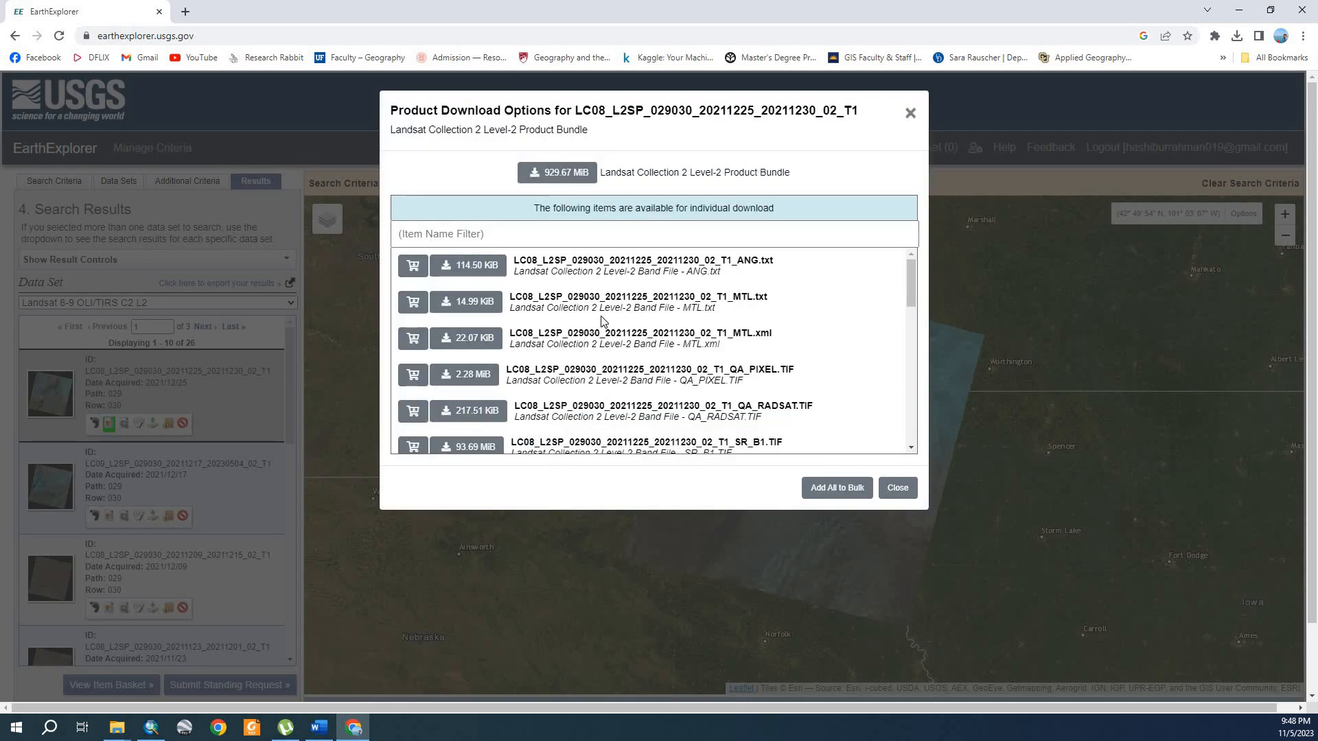
{"action": "scroll", "coordinate": [603, 324], "scroll_direction": "down", "scroll_amount": 3}
{"action": "scroll", "coordinate": [610, 355], "scroll_direction": "up", "scroll_amount": 3}
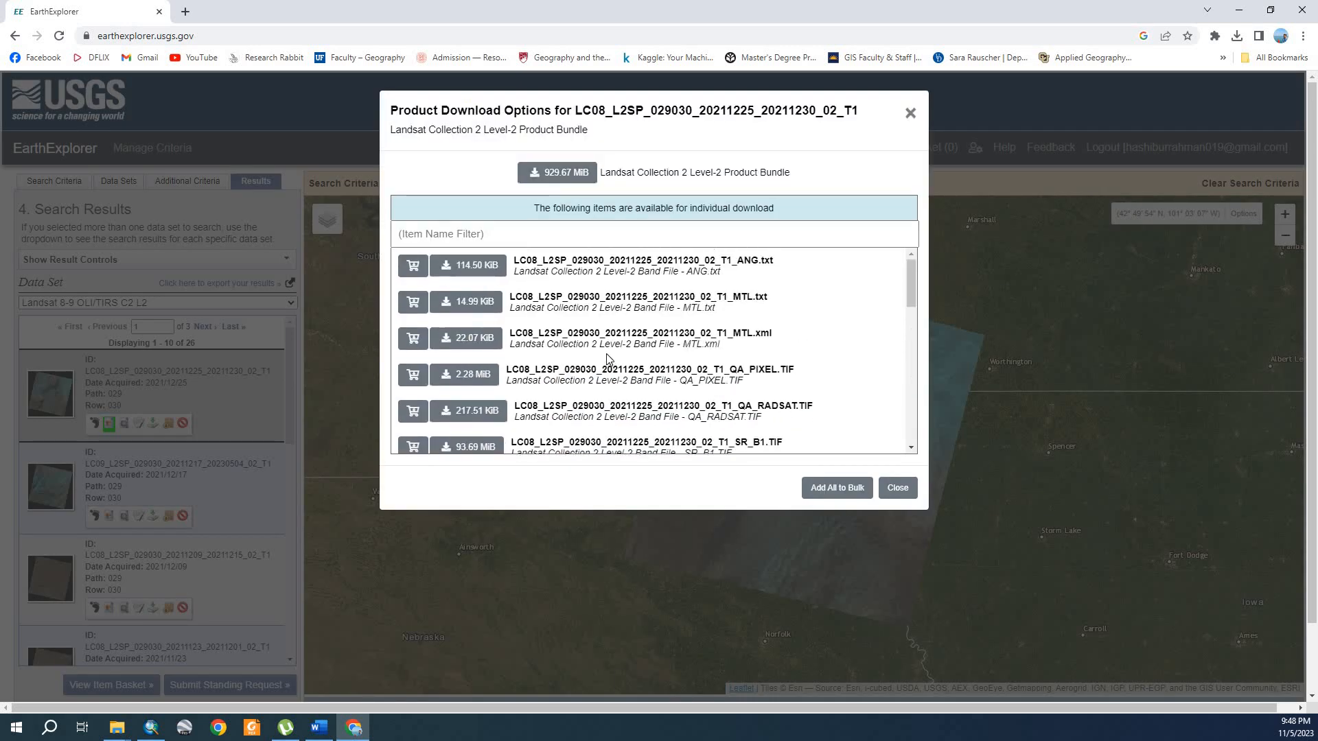
{"action": "left_click", "coordinate": [910, 113]}
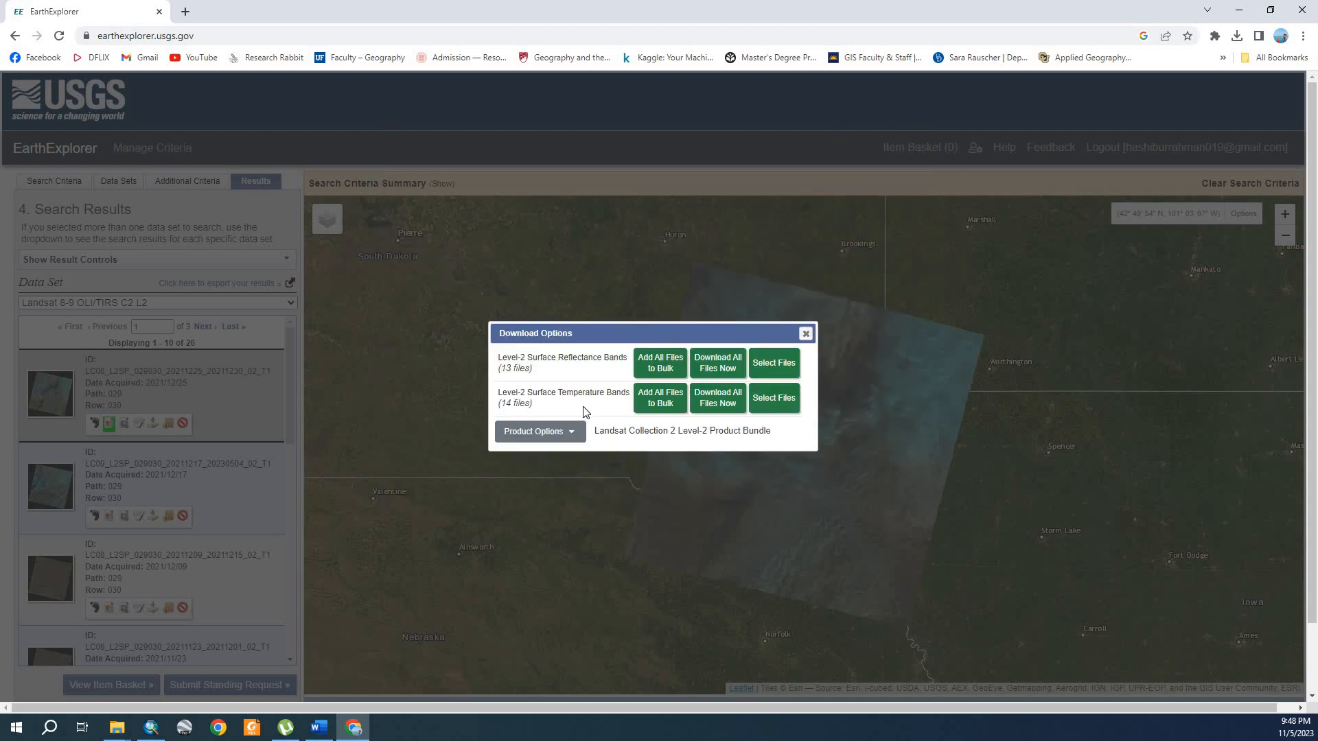